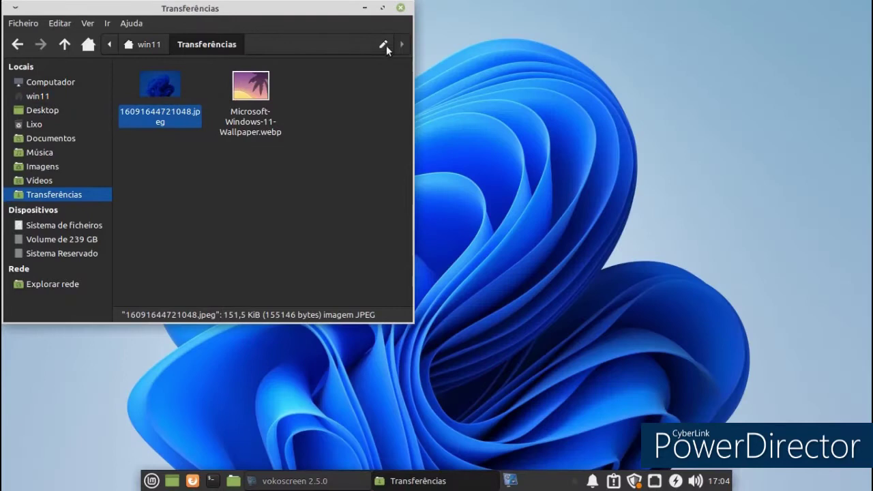
Close the file manager window showing the Transferências folder.
click(401, 9)
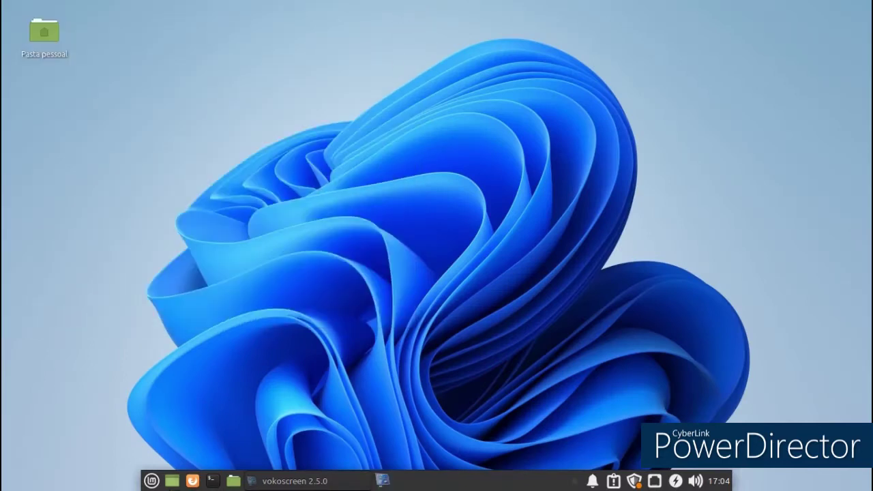
click(152, 480)
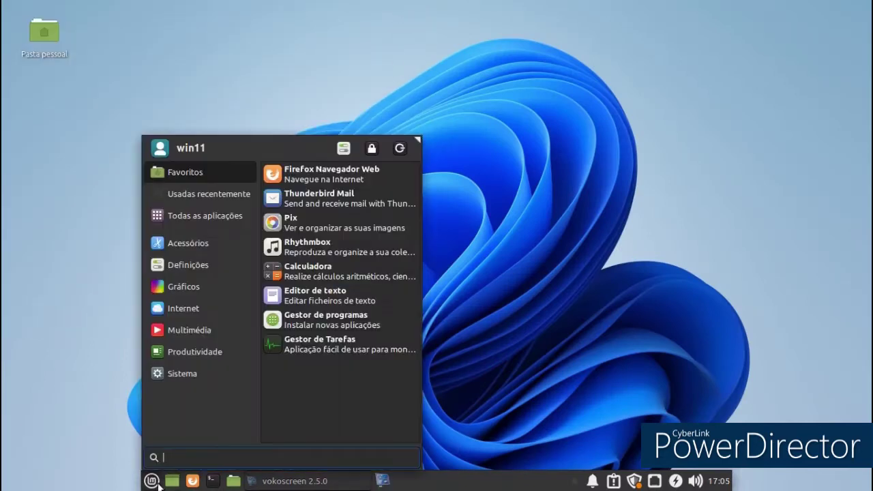
click(247, 55)
click(298, 481)
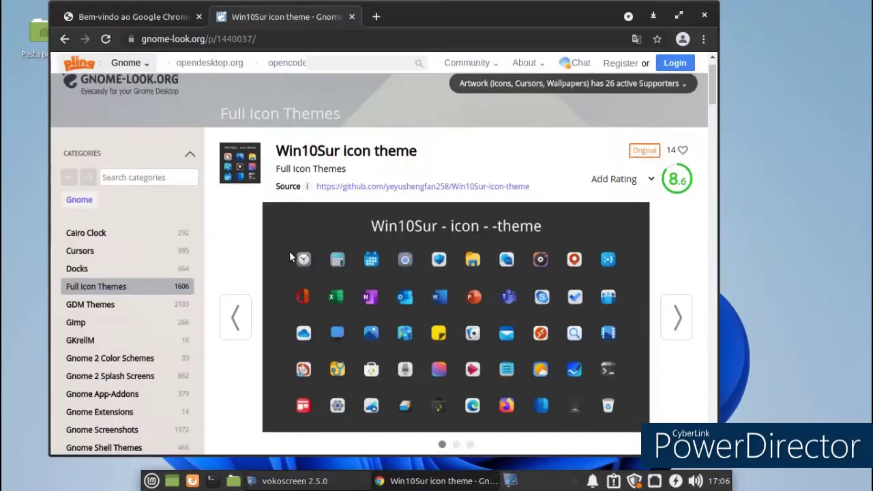
Download Win10Sur-blue.tar.xz from the file list on the Win10Sur icon theme page.
scroll(388, 281, down, 4)
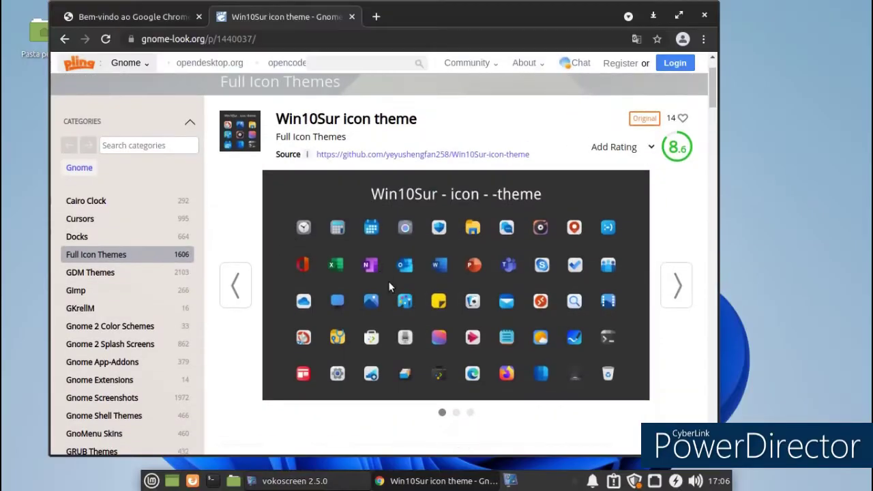
click(289, 362)
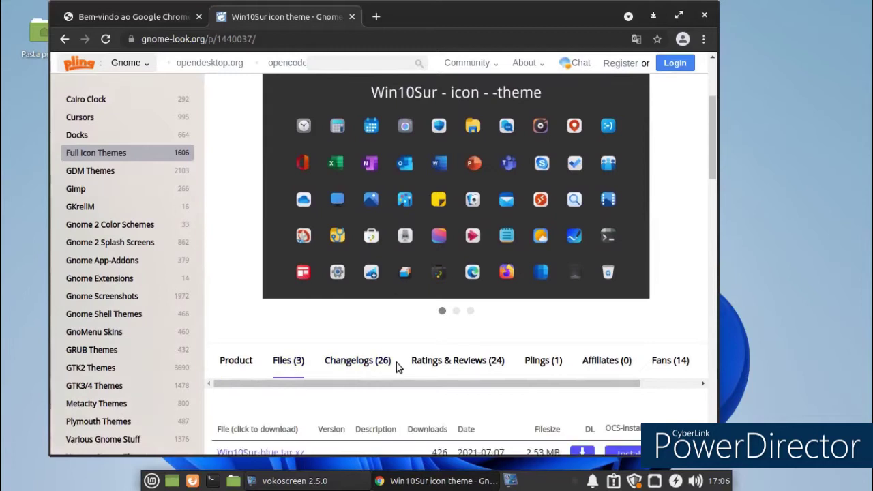
scroll(397, 360, down, 2)
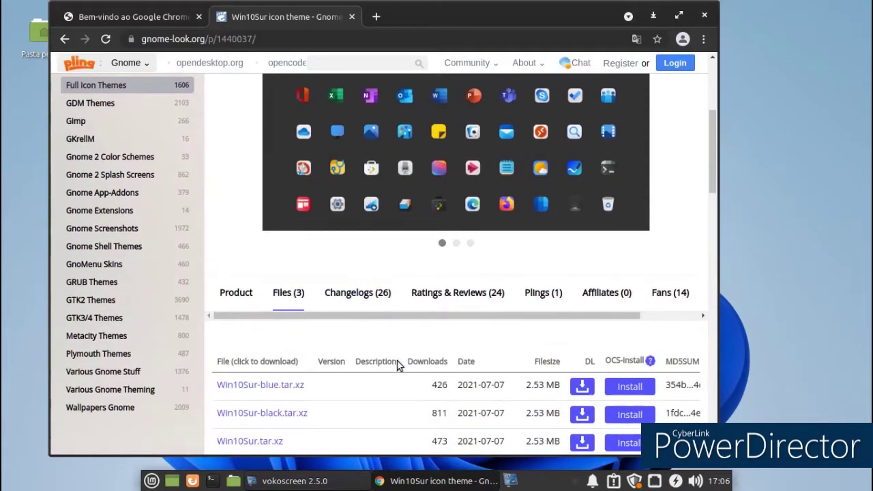
click(584, 387)
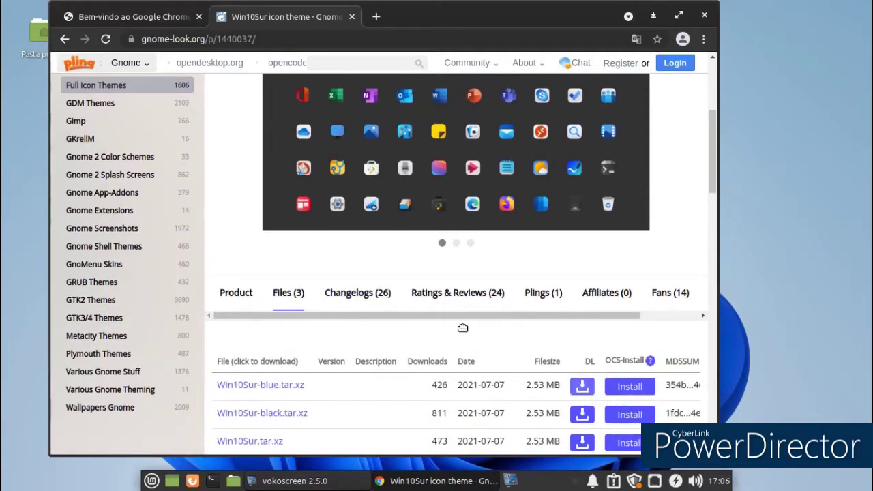
click(584, 386)
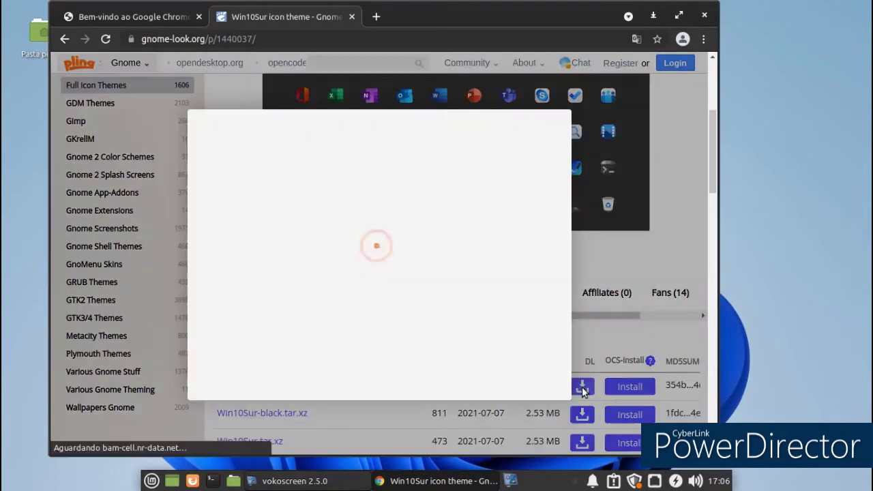
click(343, 225)
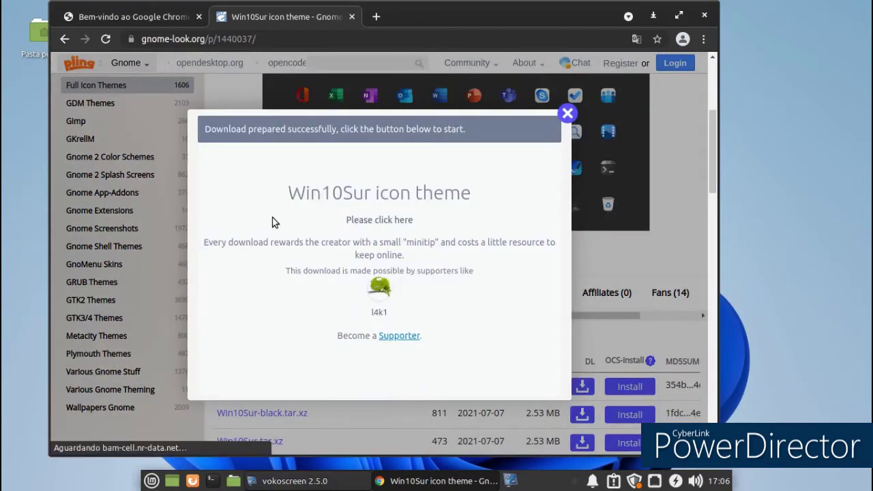
click(567, 95)
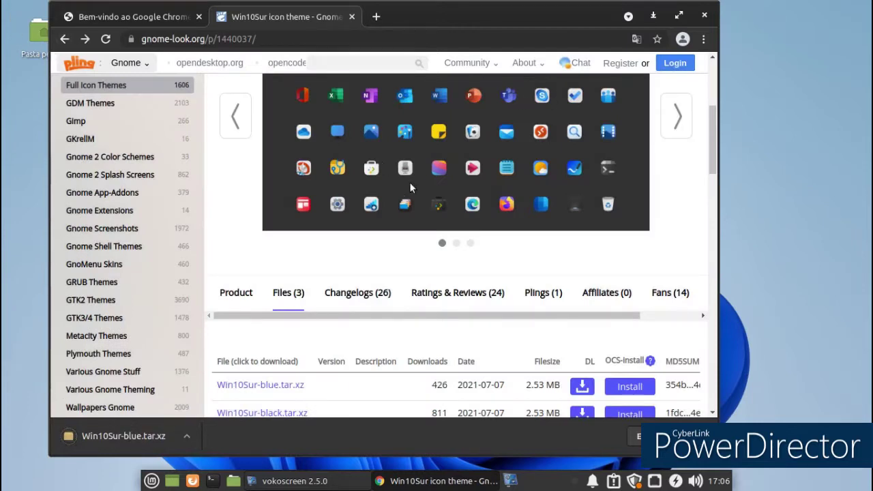
Return to the "win 11" search results and look through the listed themes.
click(64, 40)
scroll(394, 200, down, 5)
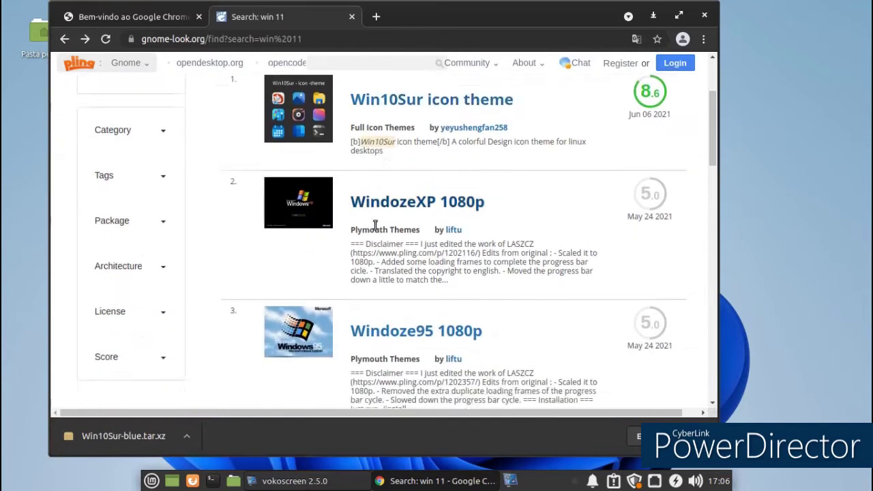
scroll(375, 229, down, 5)
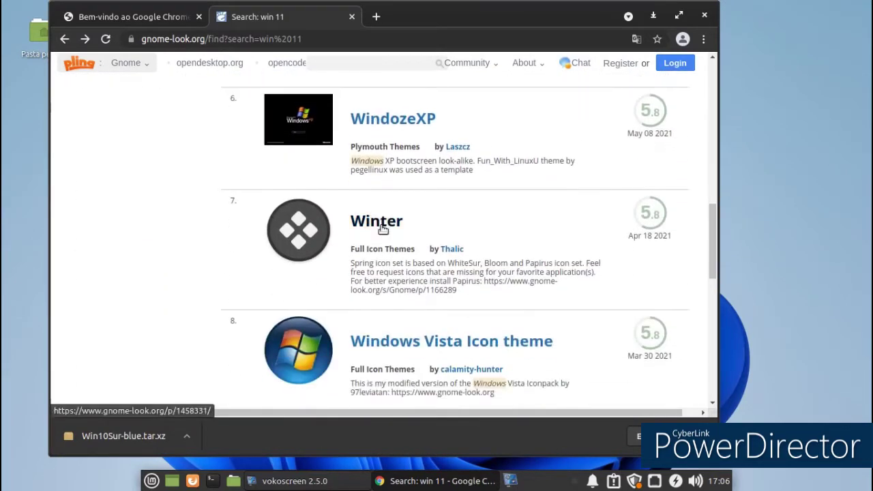
scroll(382, 227, up, 5)
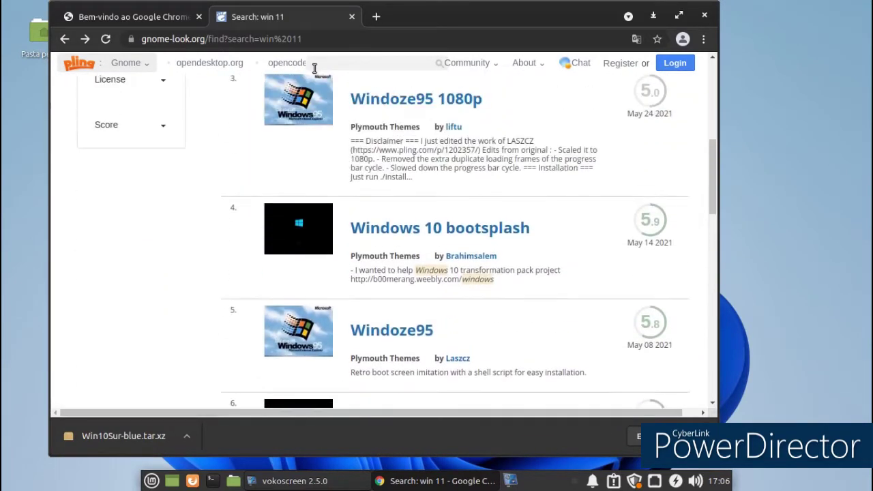
Search the site for "windows 11" and look through the themes in the results.
click(318, 62)
text(windows 11)
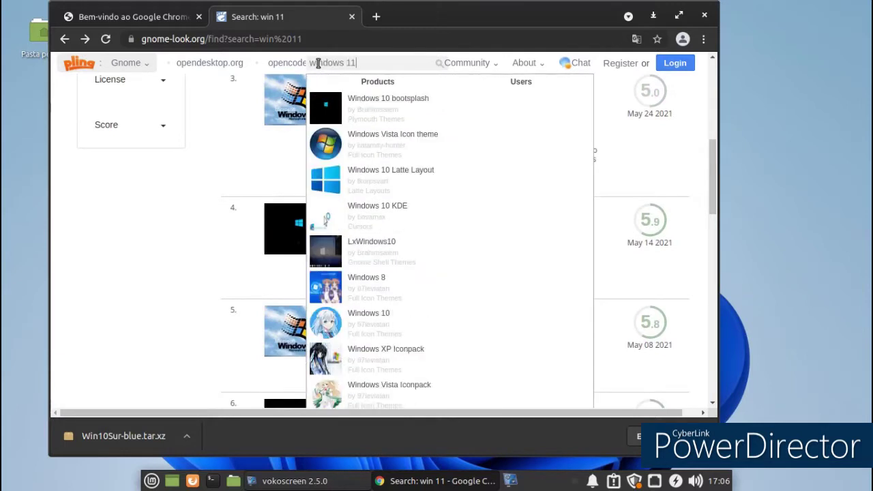
key(Return)
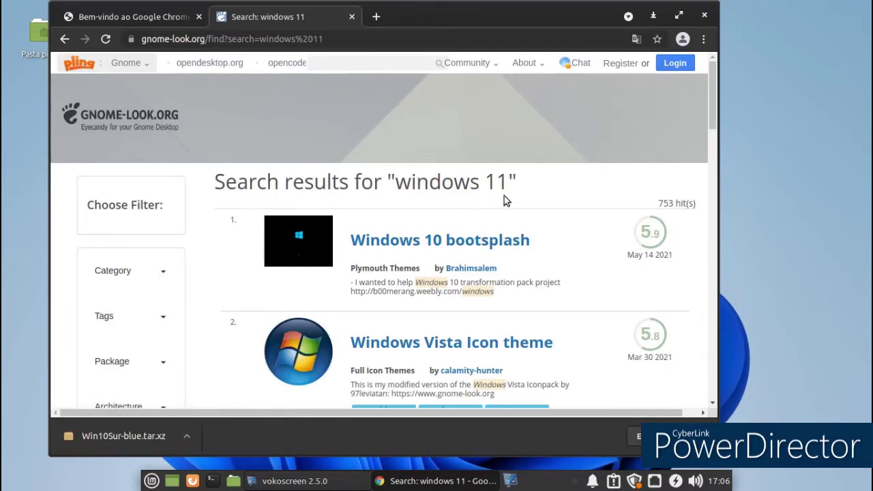
scroll(500, 195, down, 5)
scroll(522, 203, down, 10)
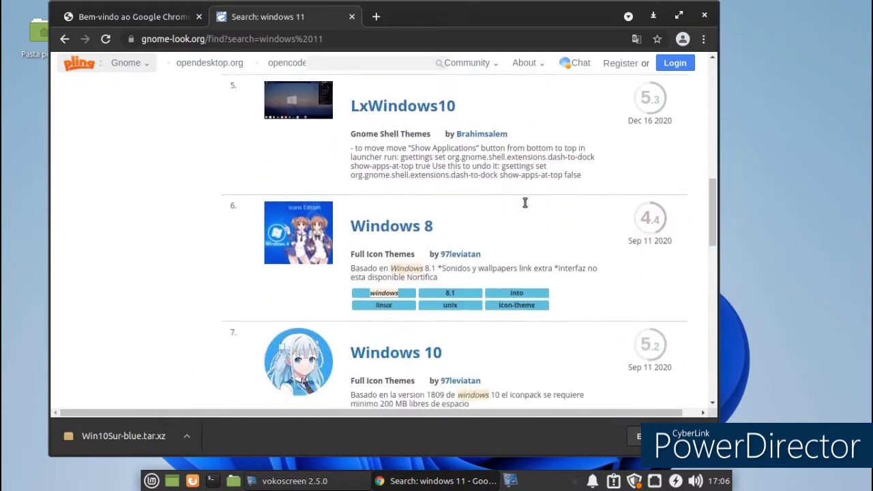
scroll(524, 203, down, 9)
scroll(529, 205, down, 1)
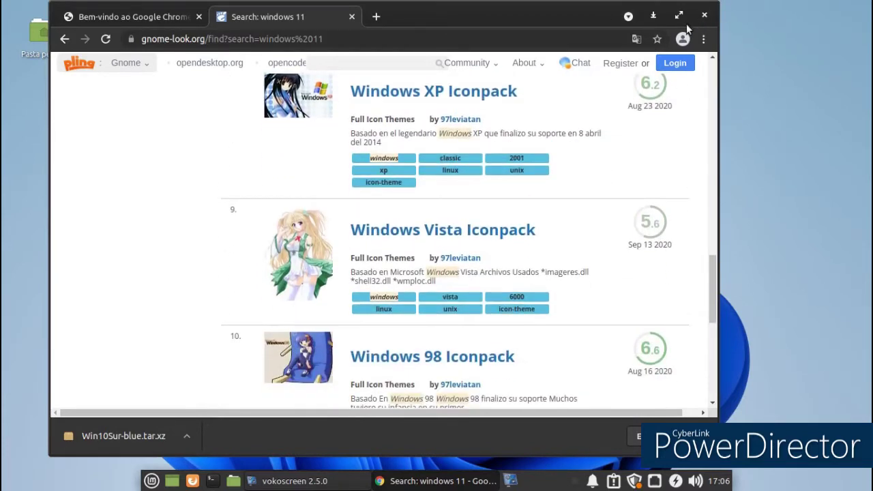
Close the browser and minimise the vokoscreen window to clear the desktop.
click(705, 16)
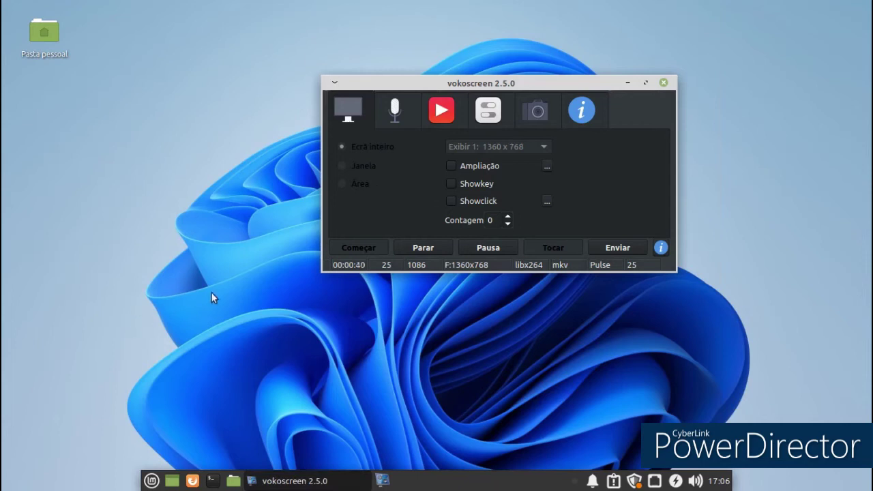
click(627, 81)
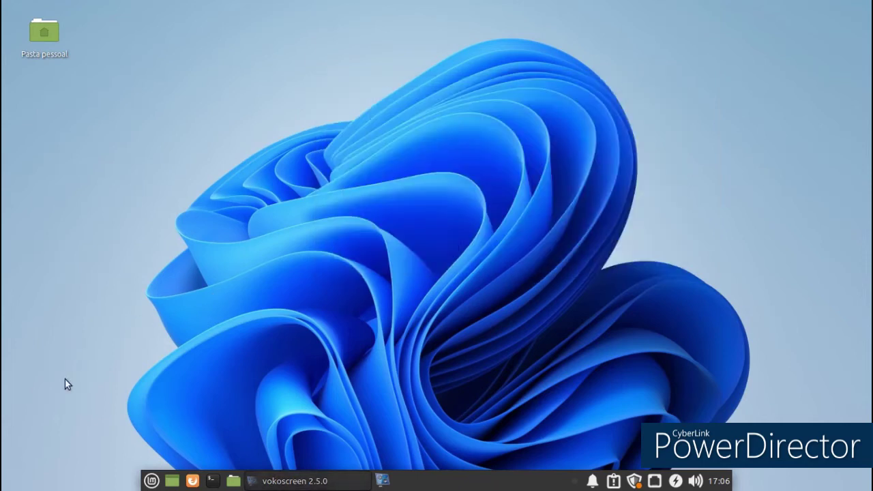
click(151, 480)
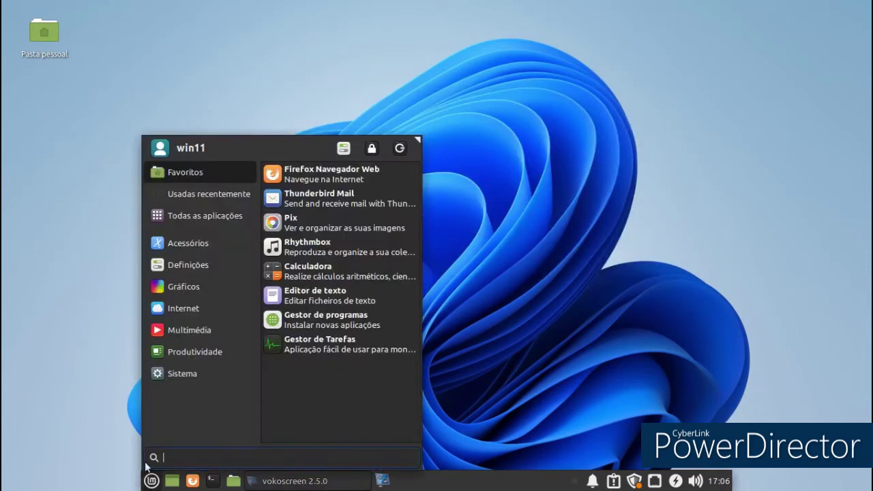
click(6, 228)
Open the system settings, move the window towards the middle of the desktop, and open the Aparência settings.
click(150, 480)
click(338, 149)
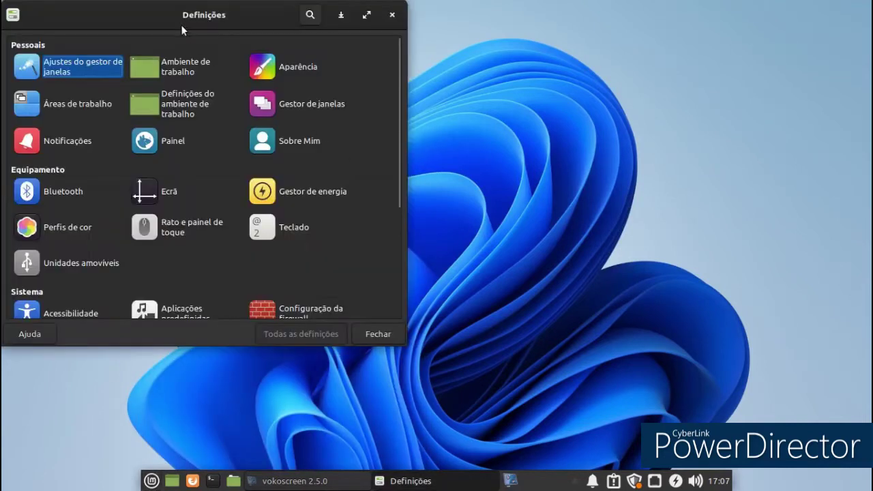
drag(196, 19, 475, 37)
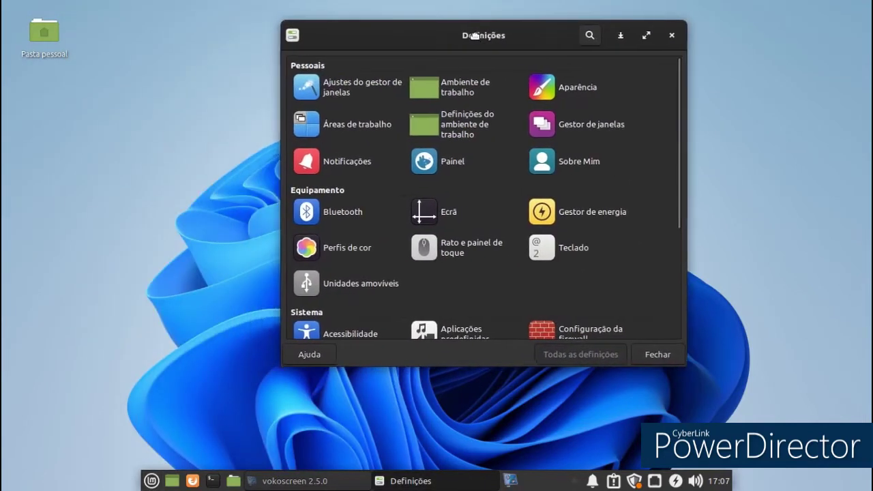
click(570, 86)
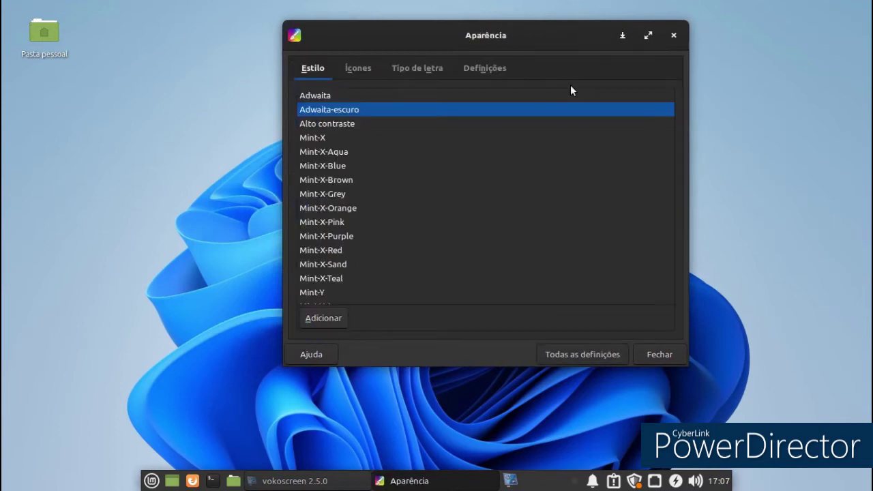
Open the personal folder from the desktop and go to its Transferências subfolder.
click(33, 43)
double_click(33, 37)
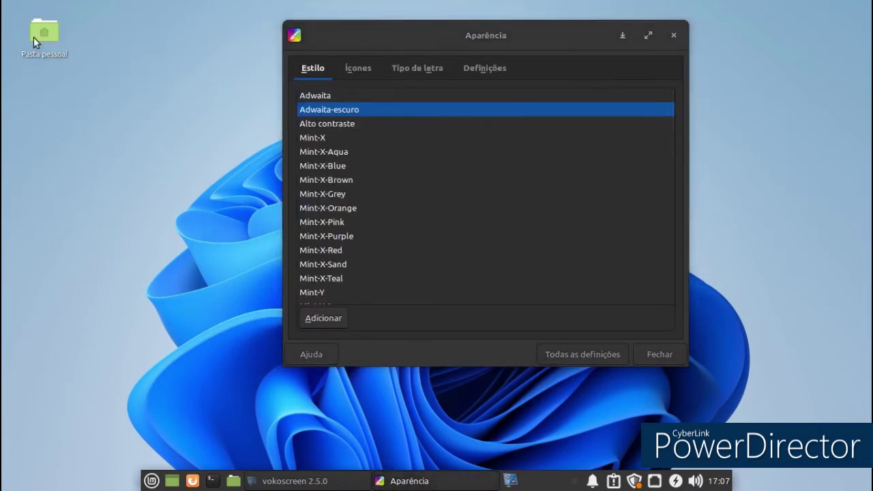
click(288, 308)
double_click(288, 306)
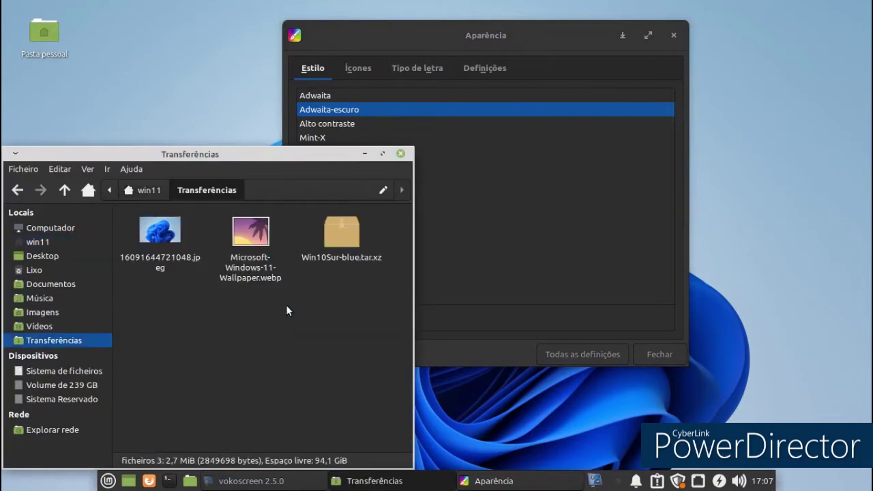
Add the Win10Sur-blue.tar.xz archive to the Ícones themes in Aparência and close the file manager.
drag(334, 232, 330, 303)
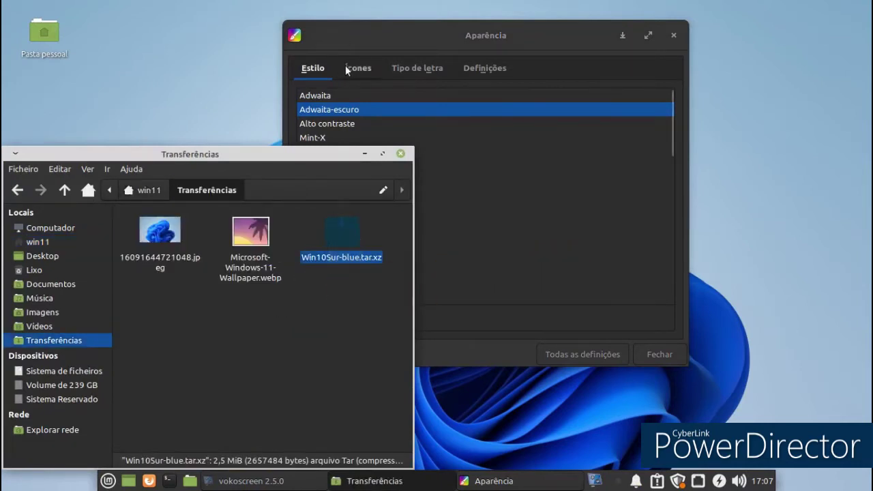
click(346, 67)
click(220, 359)
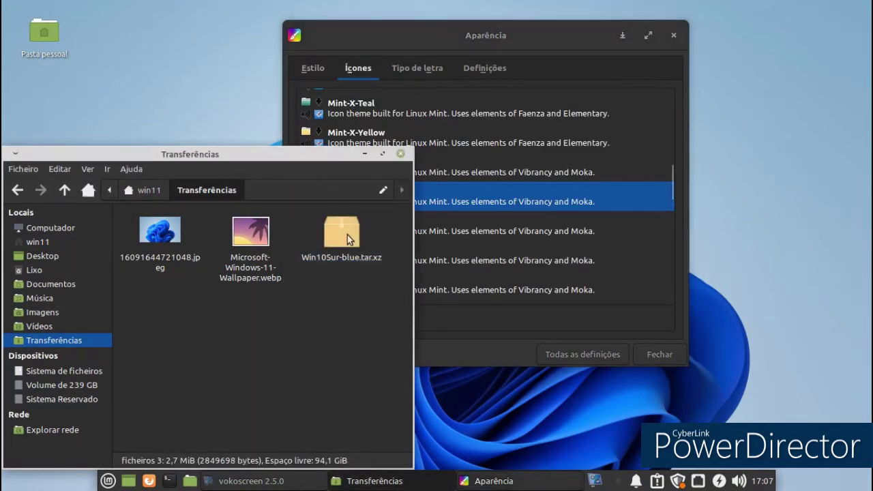
drag(347, 235, 515, 251)
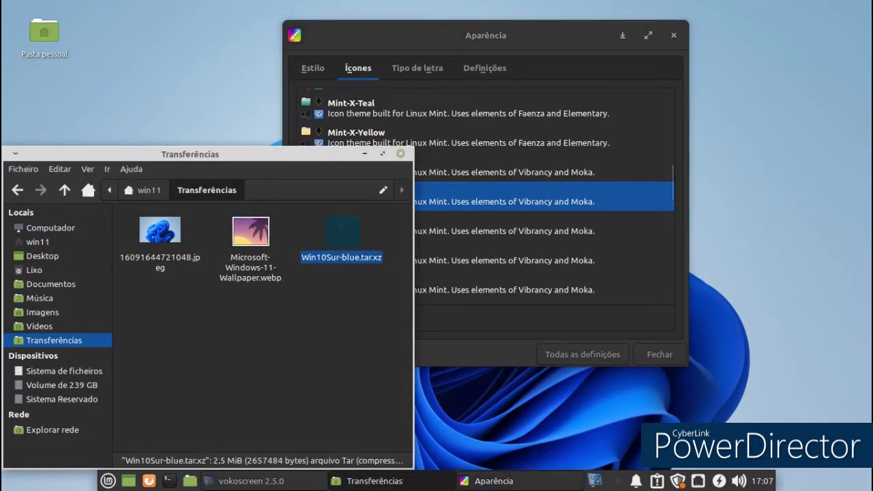
click(400, 154)
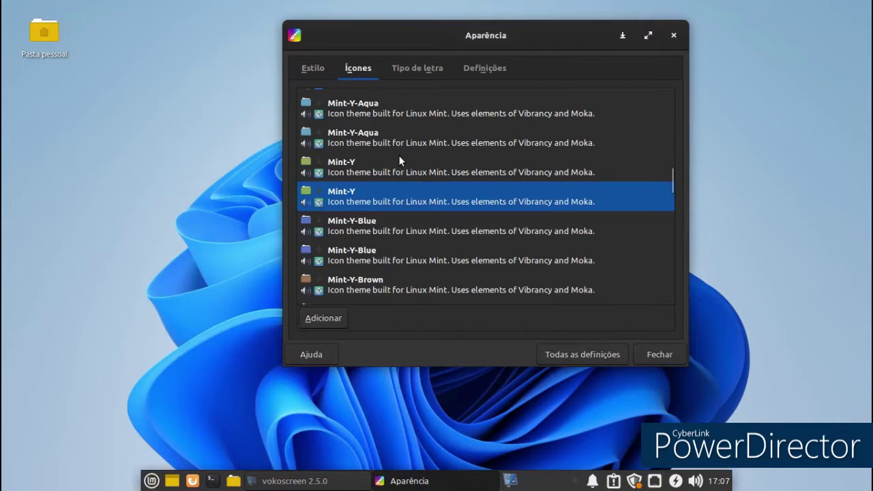
click(152, 481)
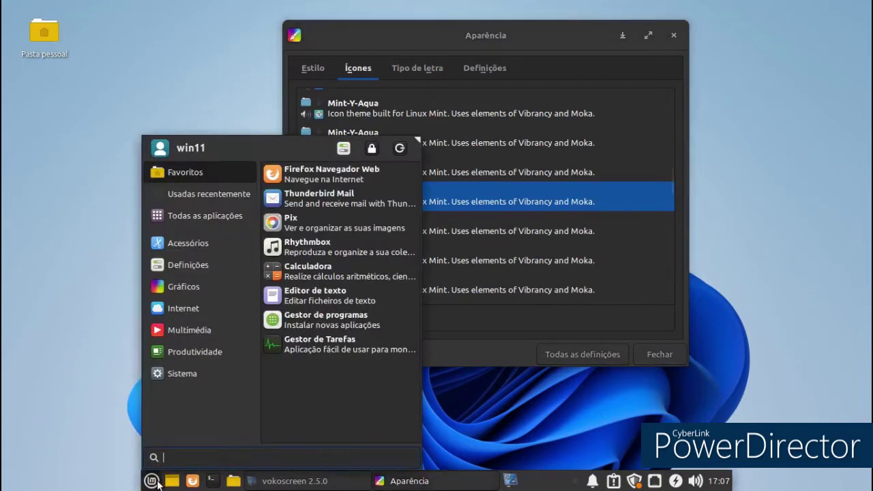
mouse_move(195, 357)
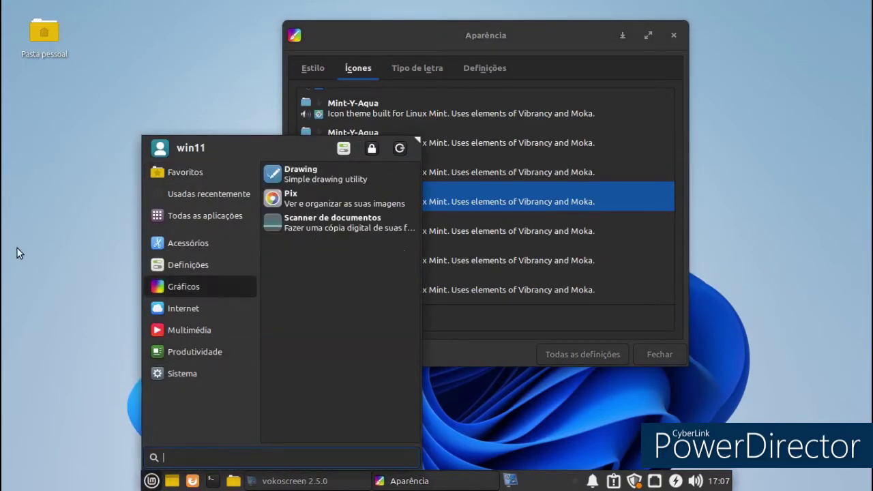
click(17, 248)
Apply the second Win10Sur-blue entry as the icon theme and open the application menu to examine its icons.
scroll(393, 193, down, 2)
scroll(403, 194, down, 10)
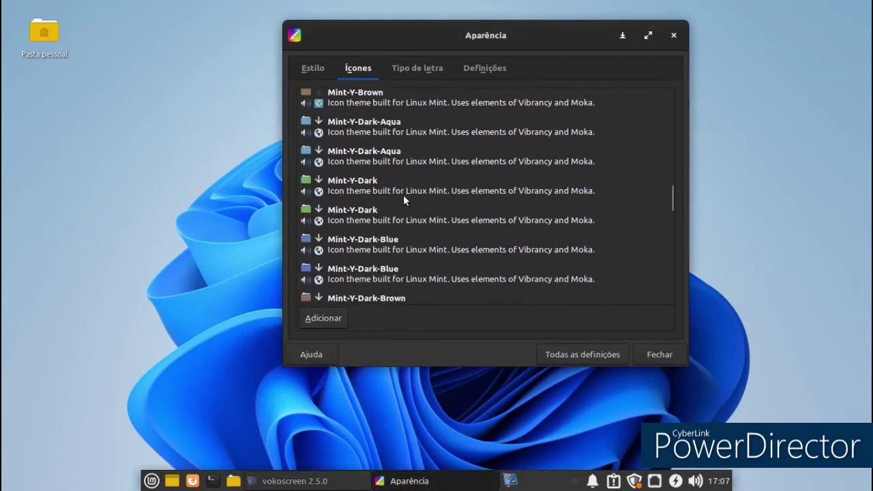
scroll(405, 199, down, 10)
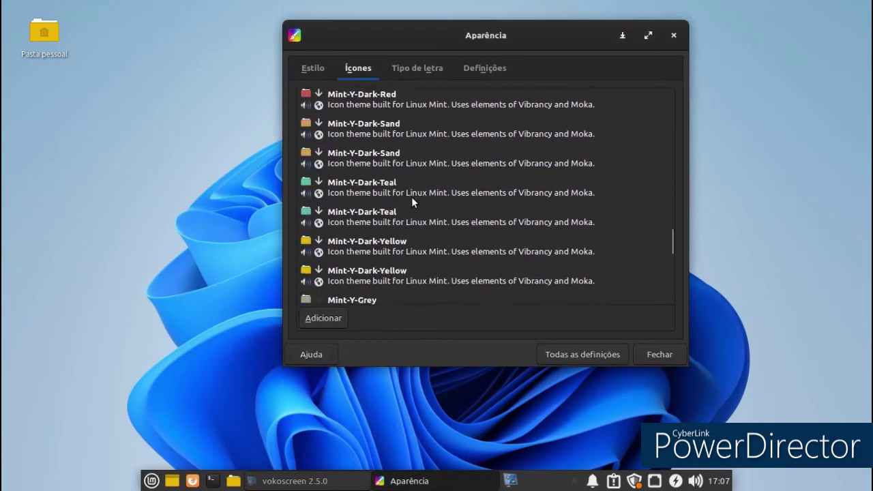
scroll(412, 199, down, 8)
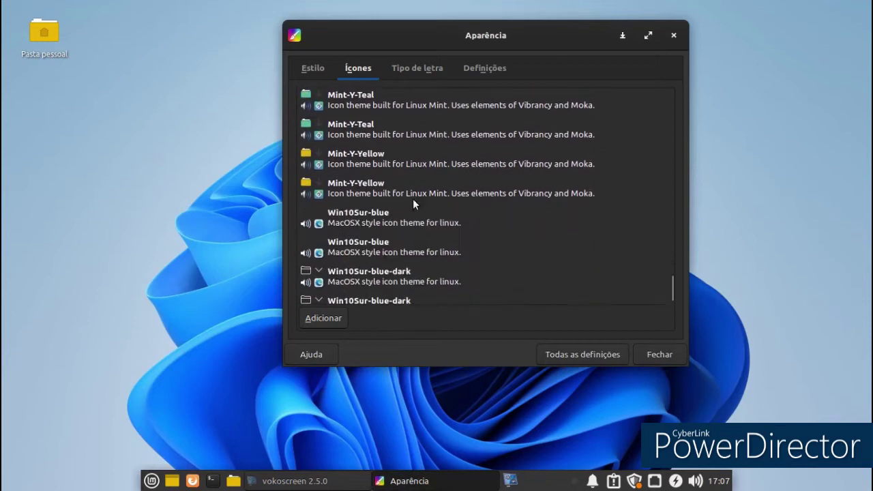
click(413, 241)
click(152, 481)
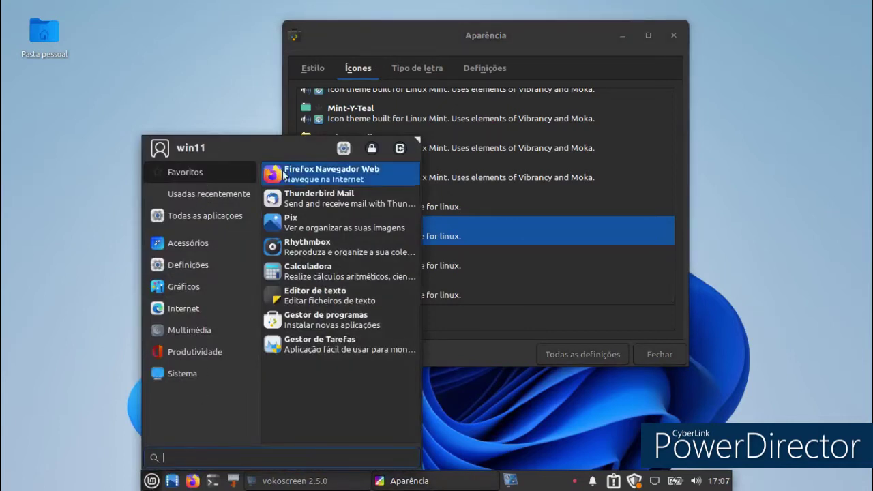
Close the application menu and the Aparência window, and stop the screen recording in vokoscreen.
click(512, 410)
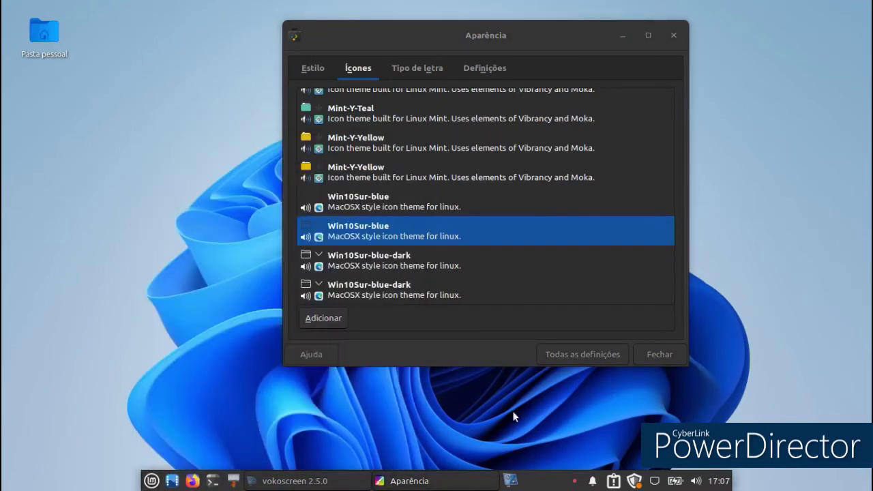
click(672, 35)
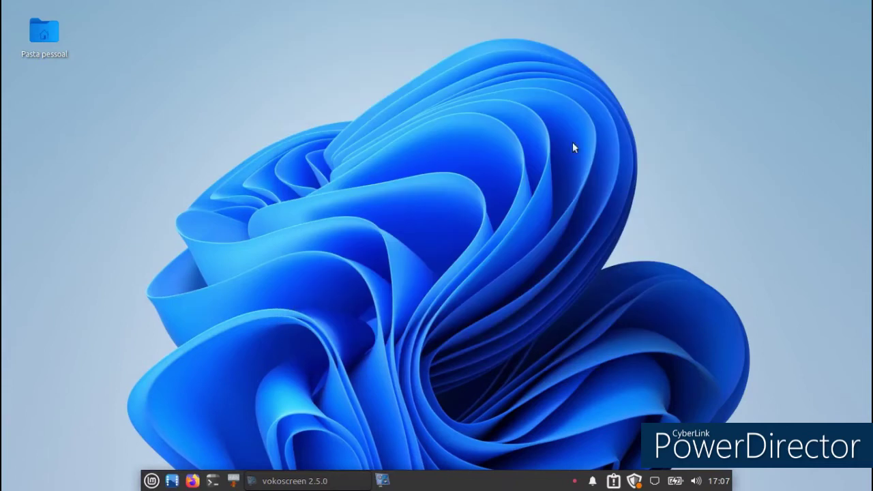
click(338, 487)
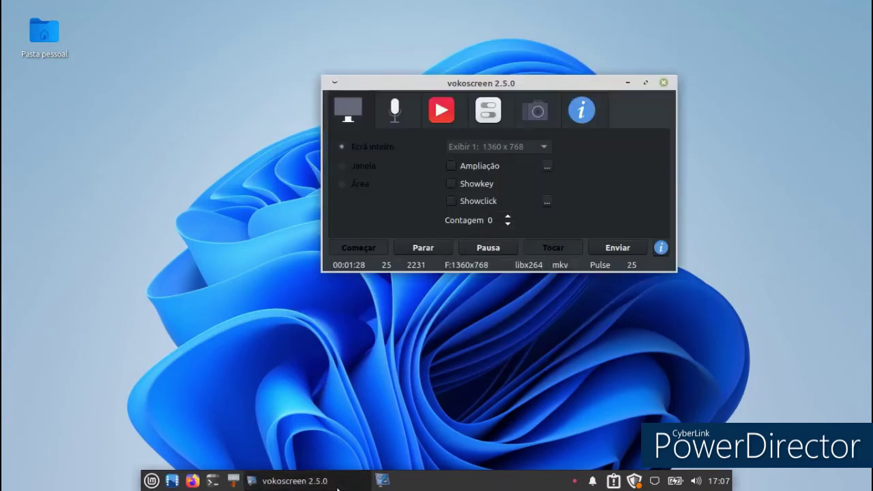
click(429, 247)
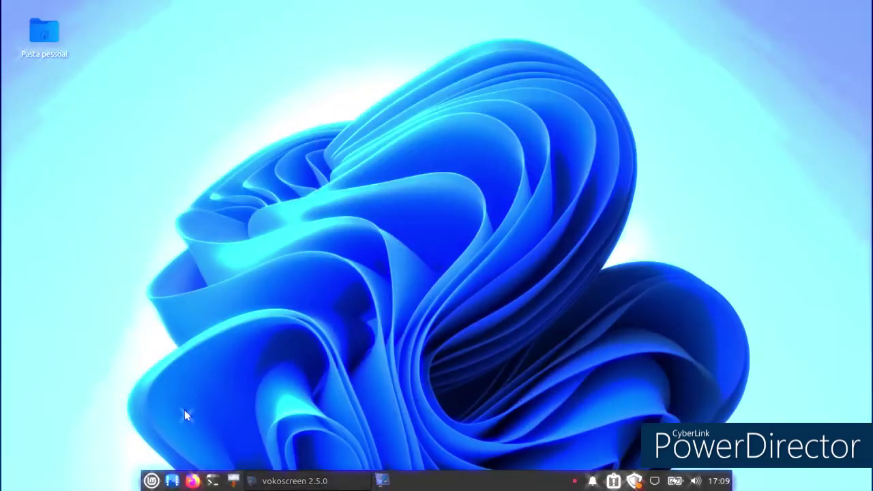
Open the Menu Whisker properties and bring up the application icon picker for its panel button.
right_click(151, 481)
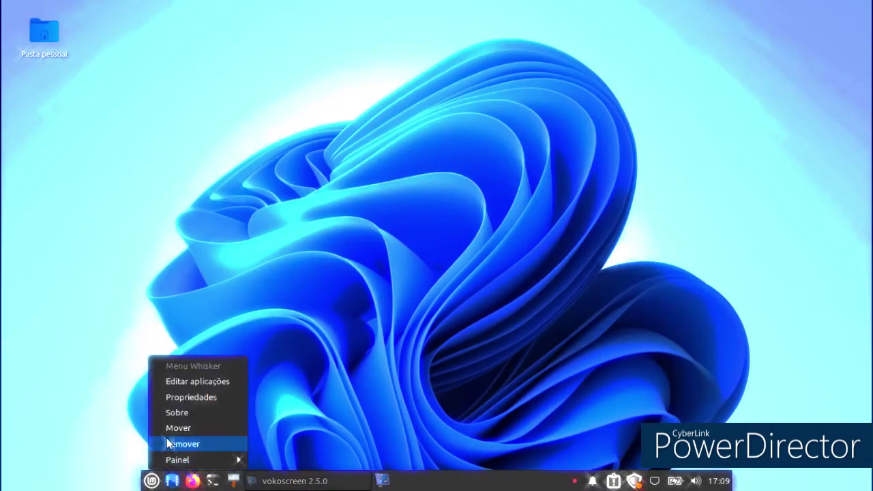
click(173, 400)
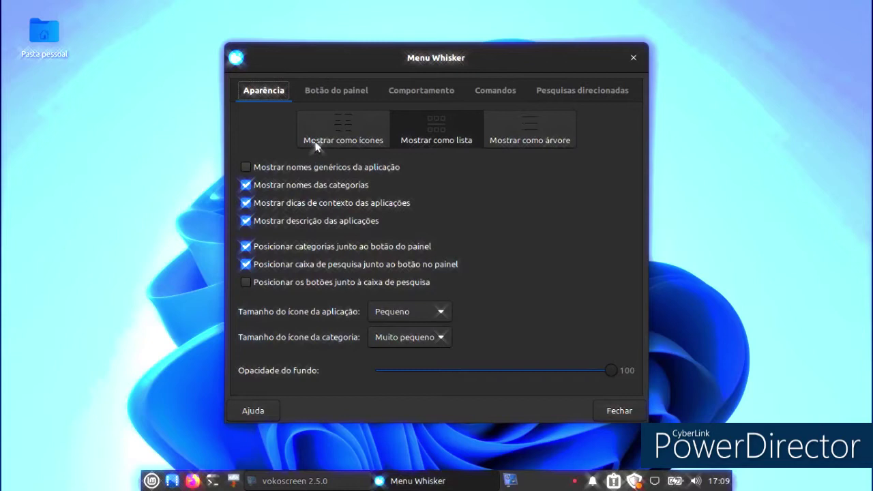
click(345, 97)
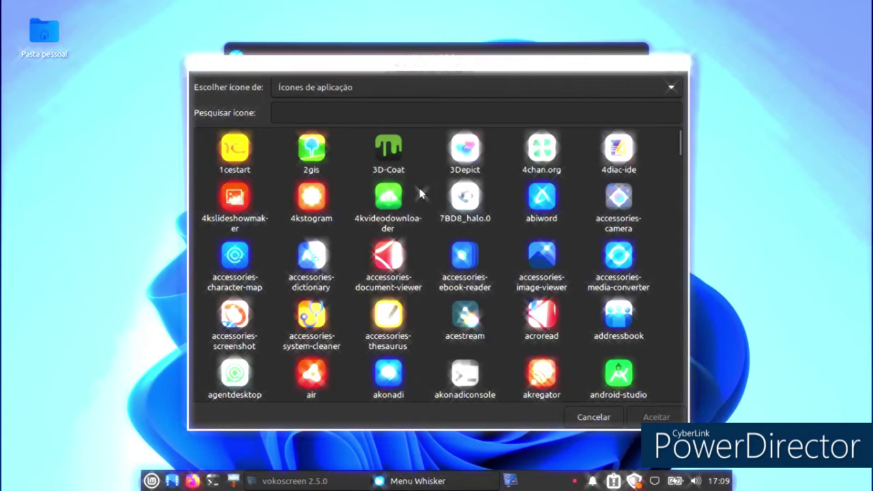
Browse the application icons for a new menu button icon and select ms-word as a candidate.
scroll(423, 196, down, 8)
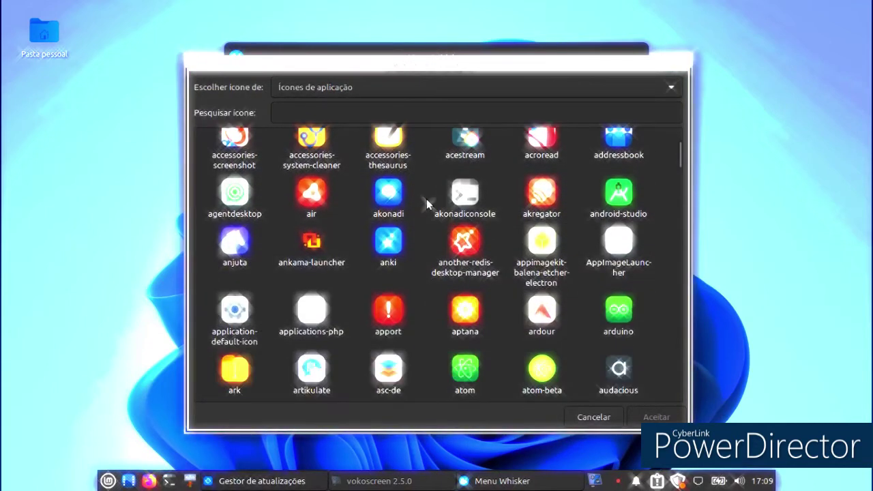
scroll(428, 199, down, 5)
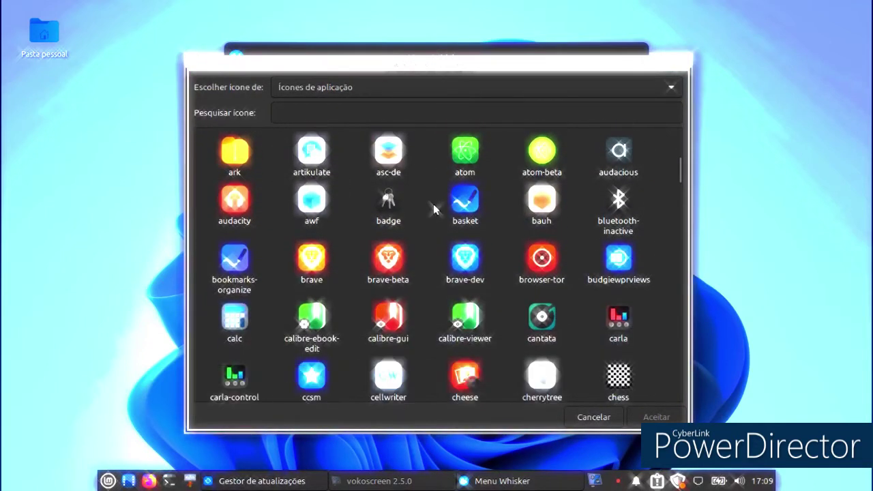
scroll(434, 204, down, 8)
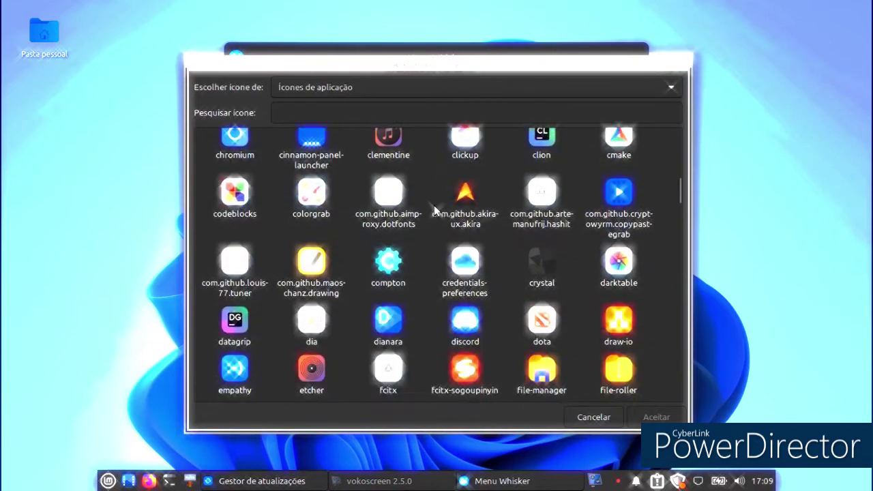
scroll(433, 212, up, 1)
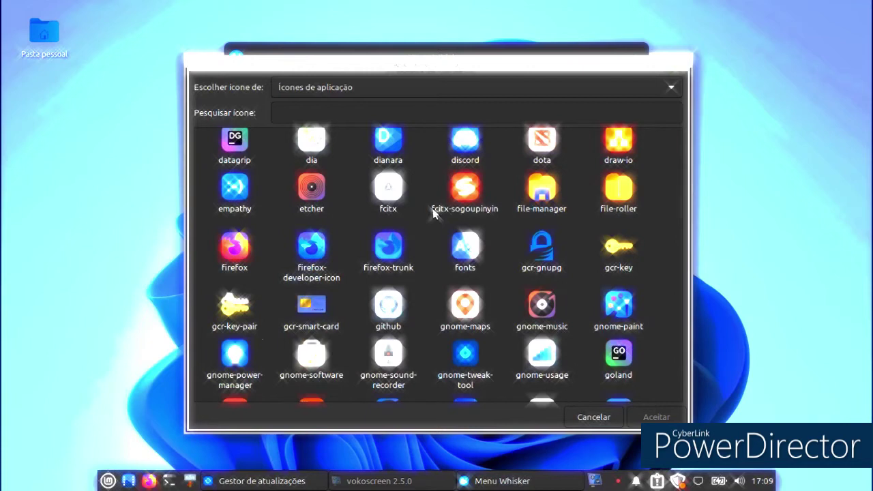
scroll(432, 212, down, 4)
scroll(433, 211, down, 3)
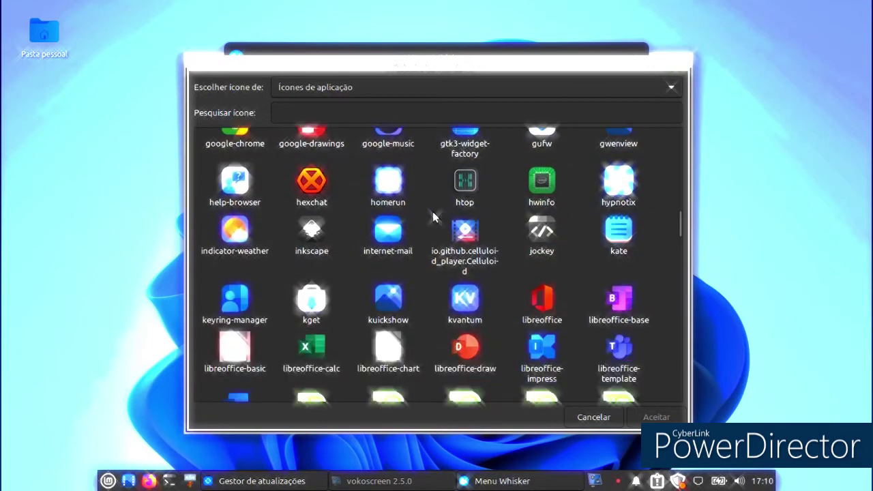
scroll(432, 212, down, 3)
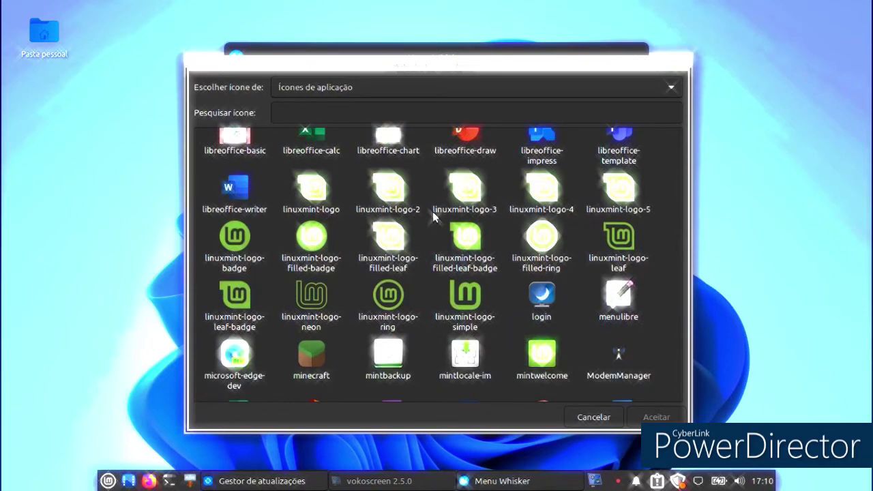
scroll(433, 212, down, 4)
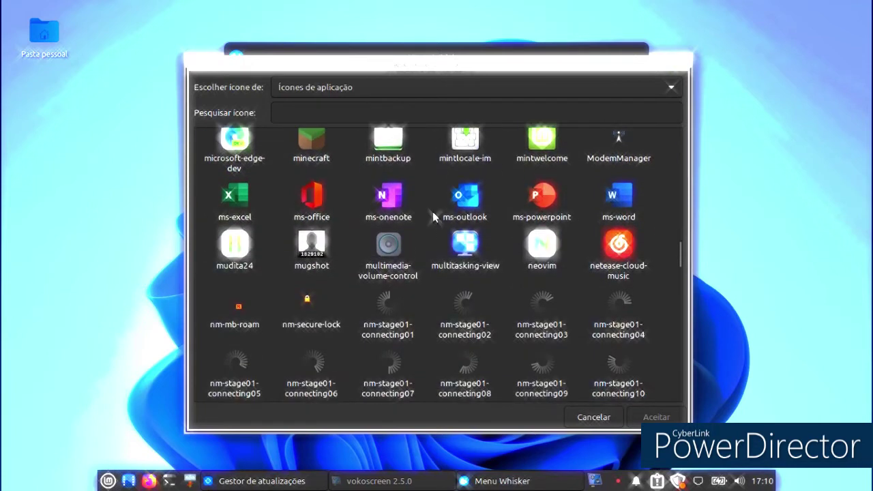
scroll(433, 217, down, 4)
scroll(433, 212, down, 1)
scroll(411, 214, up, 6)
scroll(409, 216, up, 2)
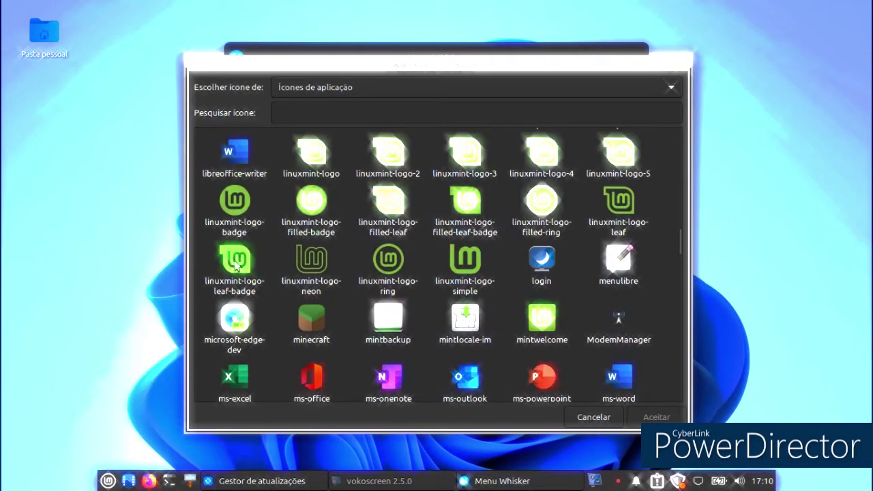
scroll(409, 288, down, 1)
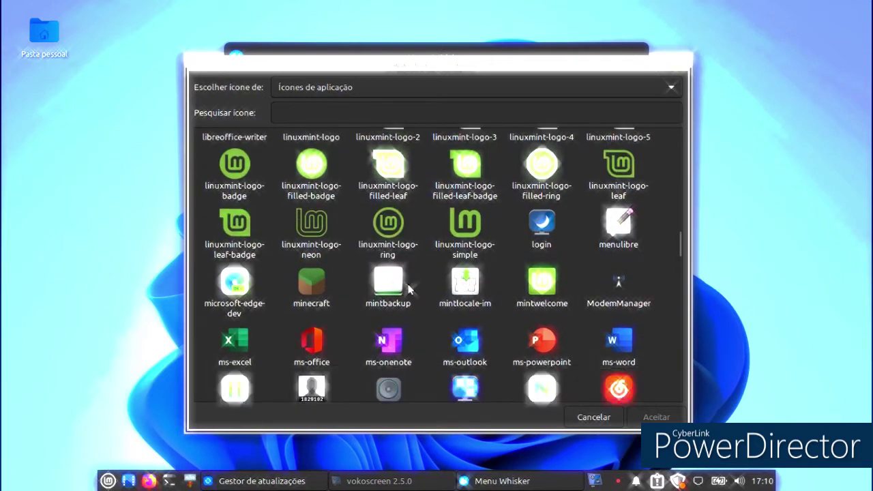
click(617, 340)
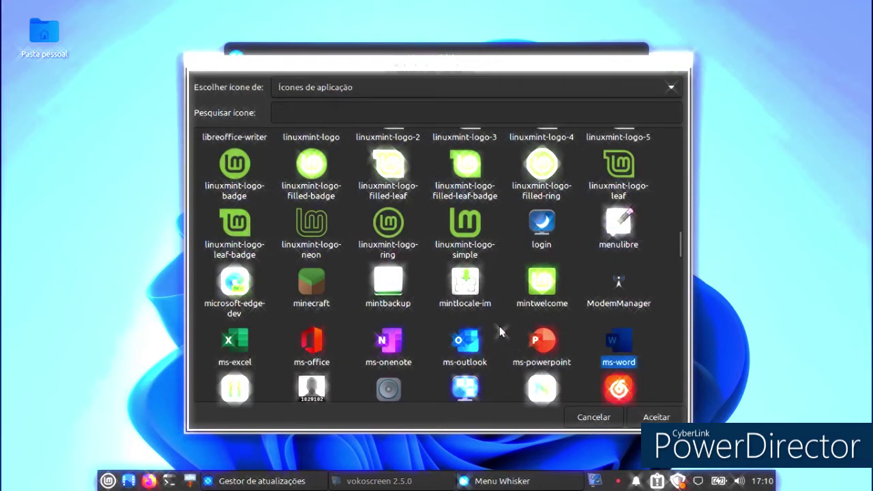
Set preferences-color as the Menu Whisker button icon and close the properties window.
scroll(500, 326, down, 12)
scroll(506, 322, down, 15)
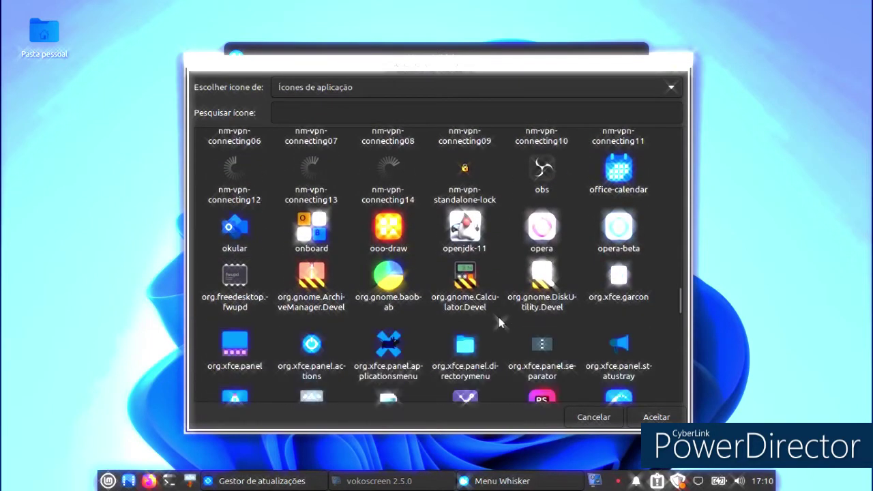
scroll(499, 316, down, 2)
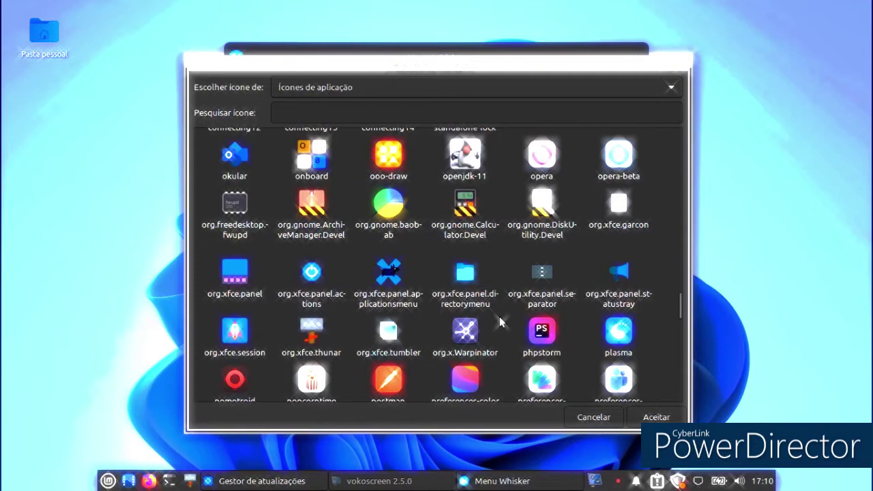
scroll(499, 317, down, 2)
click(465, 310)
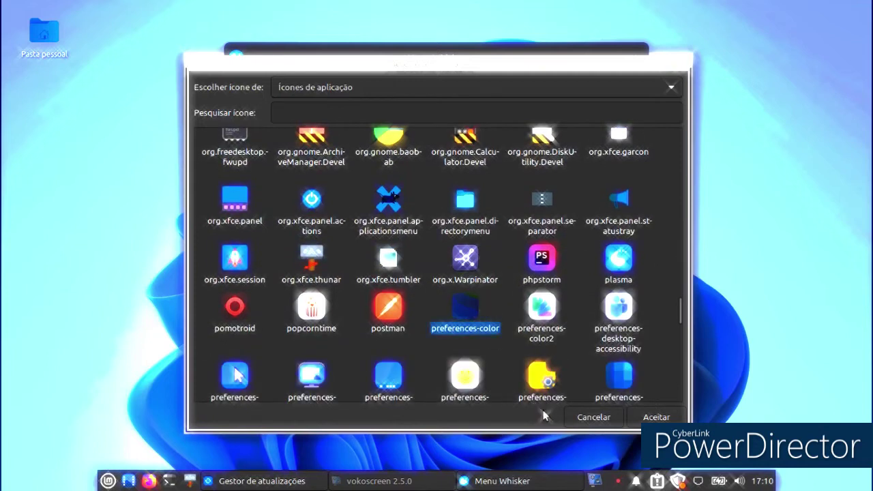
click(645, 416)
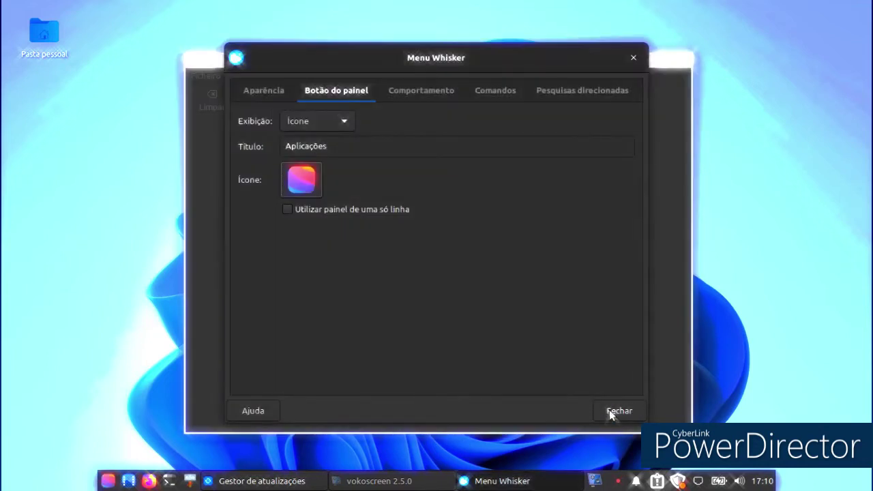
click(630, 59)
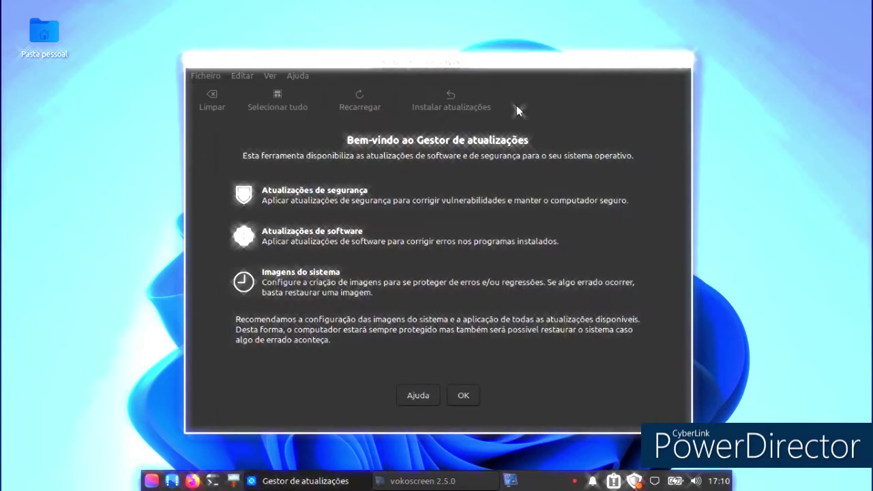
Check the application menu behind its new icon, accept the Gestor de atualizações welcome page and close that window.
click(151, 481)
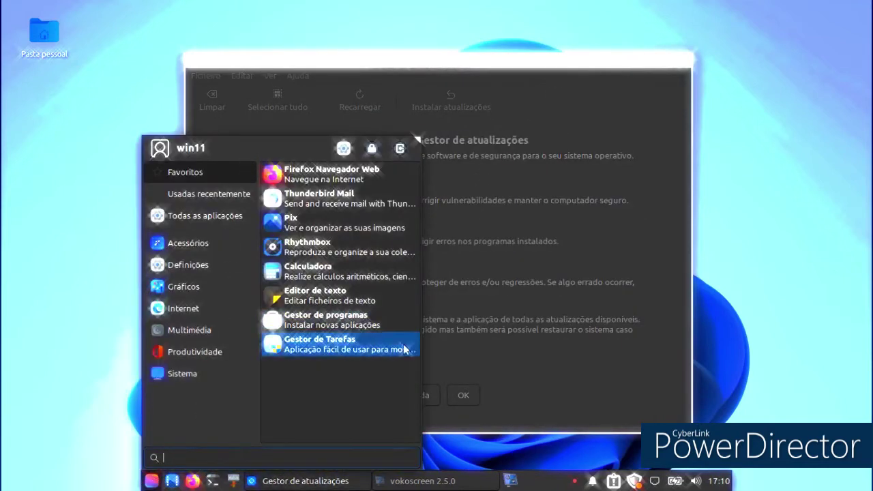
click(544, 372)
click(463, 395)
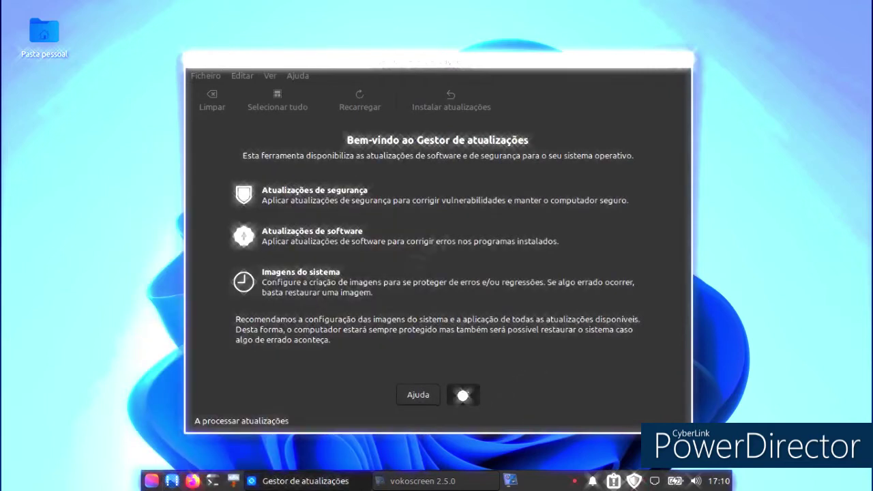
click(675, 63)
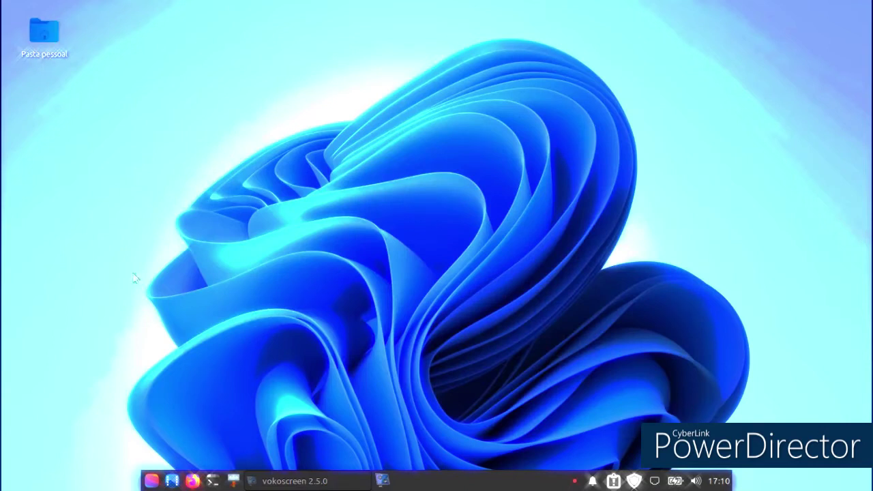
Open the system settings, move the window towards the middle, and show the icon themes in Aparência.
click(149, 482)
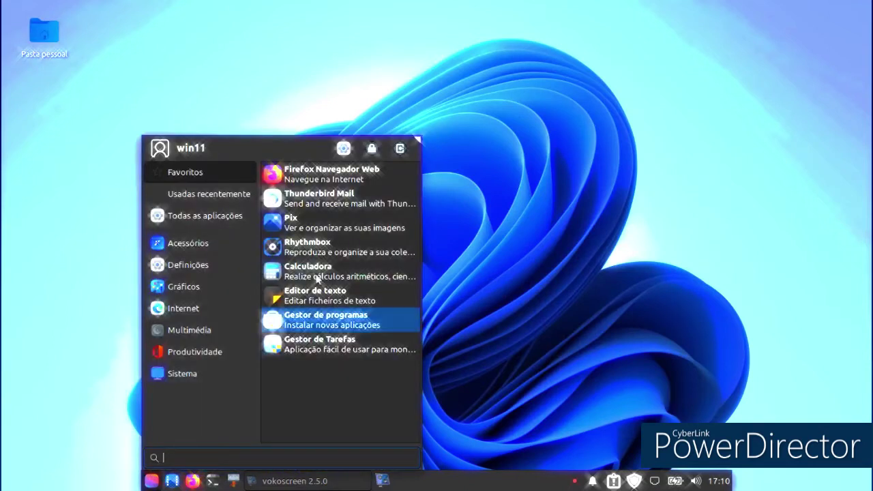
click(351, 144)
drag(263, 16, 552, 49)
click(560, 99)
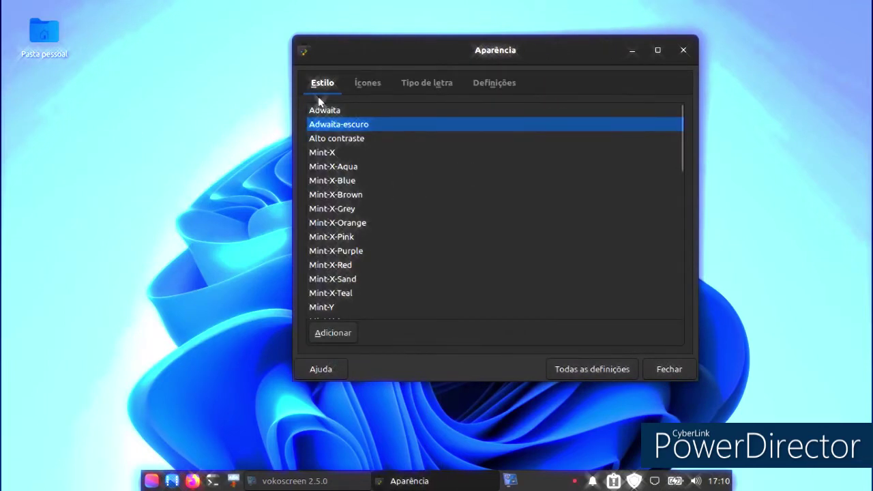
click(363, 88)
Open Transferências from the personal folder and add the Glassy - OE2-GTK 1.3v.tar.xz archive to the Estilo themes in Aparência.
double_click(31, 30)
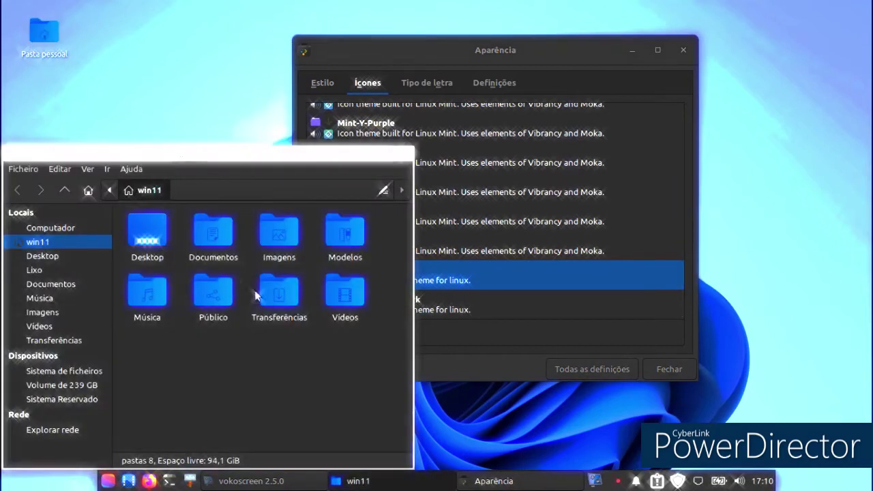
double_click(277, 302)
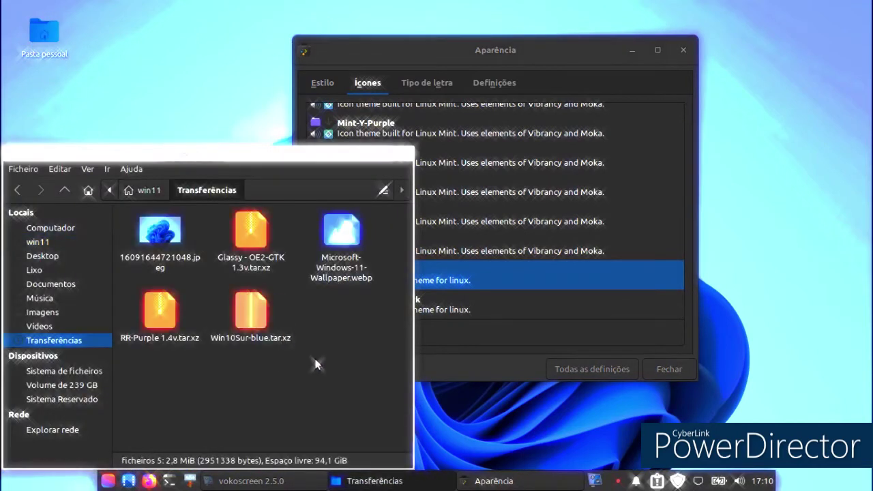
drag(249, 232, 615, 18)
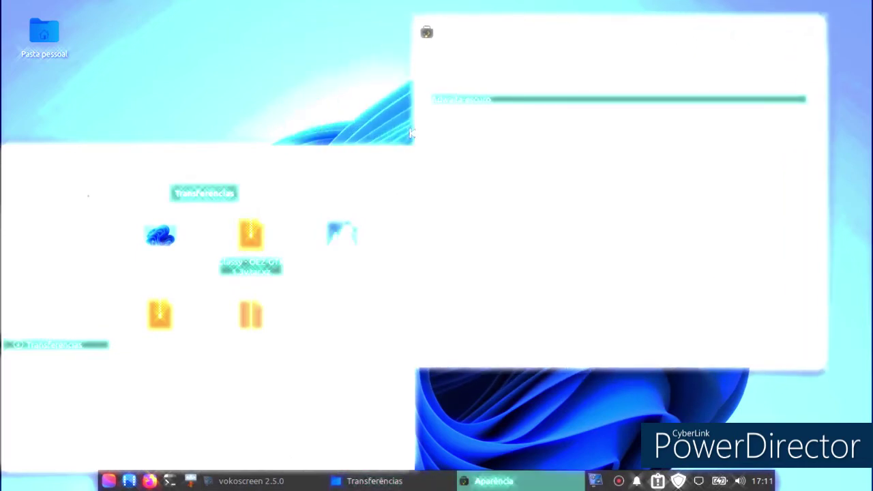
Add the RR-Purple 1.4v.tar.xz archive from Transferências to the themes in Aparência and select the Win10Sur-blue-dark icon theme.
key(alt+Tab)
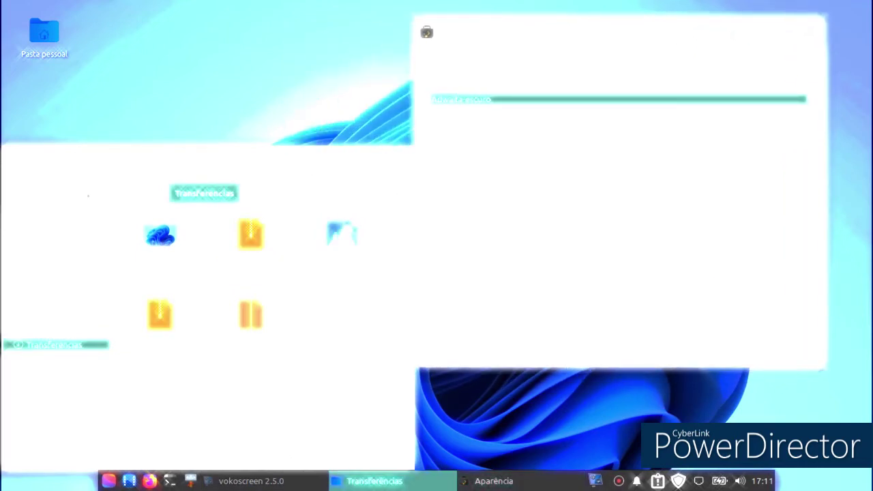
drag(159, 314, 603, 263)
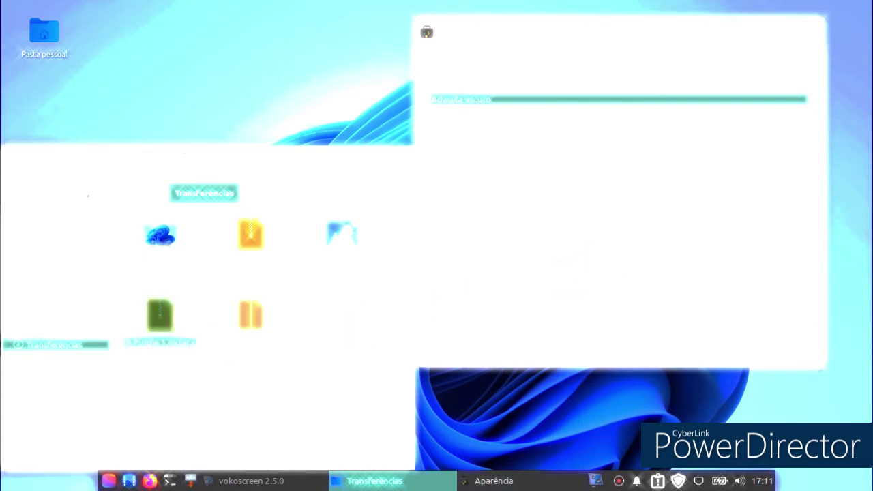
drag(159, 314, 678, 245)
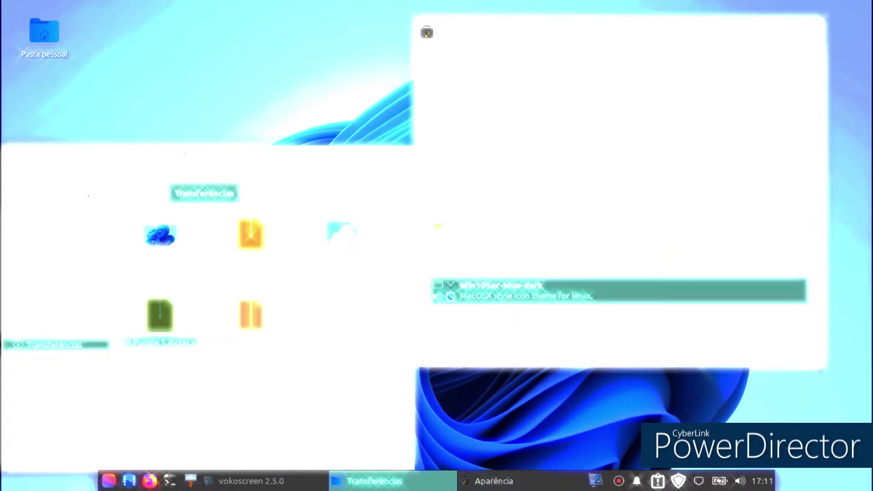
Close the Transferências file manager window and move the Aparência window towards the middle of the desktop.
click(404, 155)
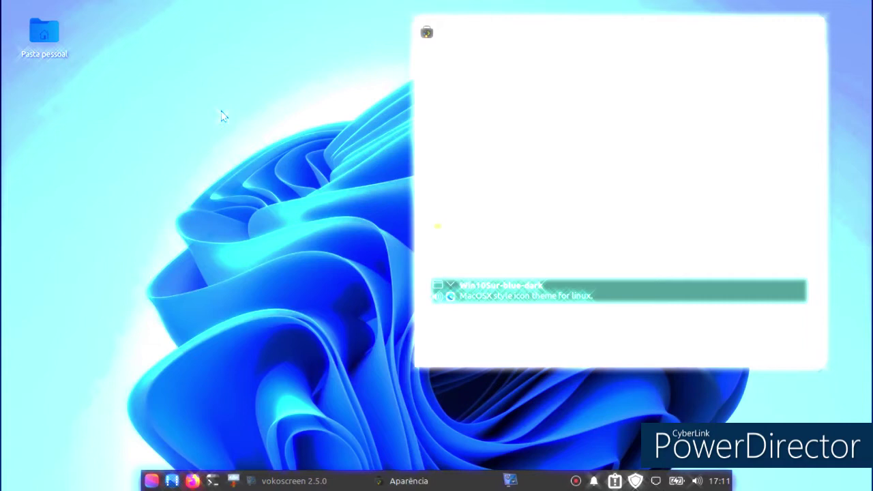
drag(602, 32, 455, 27)
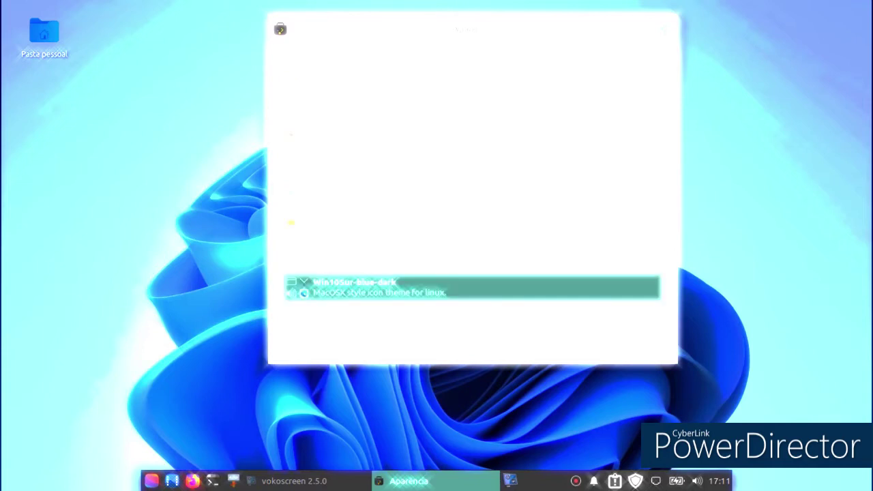
Select the Win10Sur-blue icon theme, apply the Glassy - OE2-GTK 1.3v style and close Aparência.
click(392, 261)
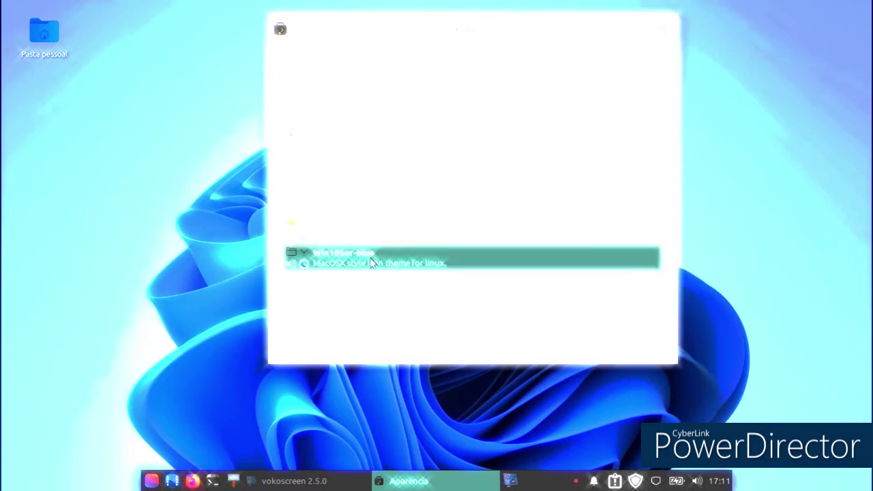
click(313, 97)
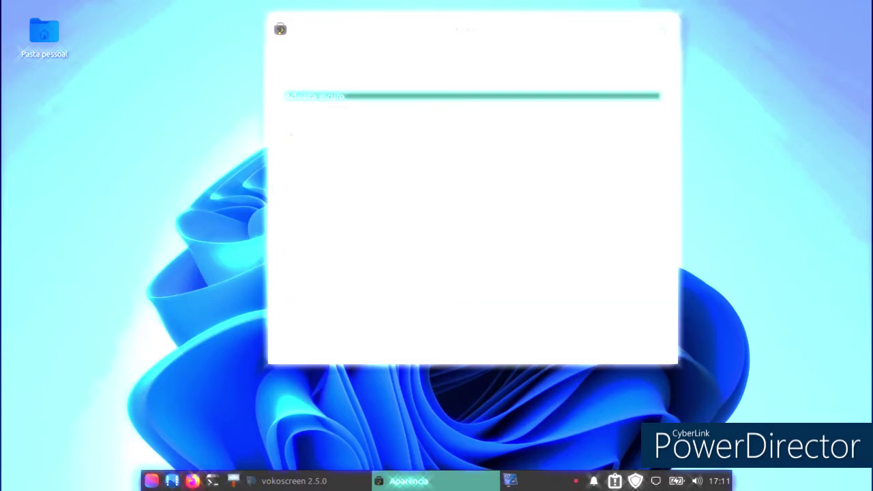
click(347, 128)
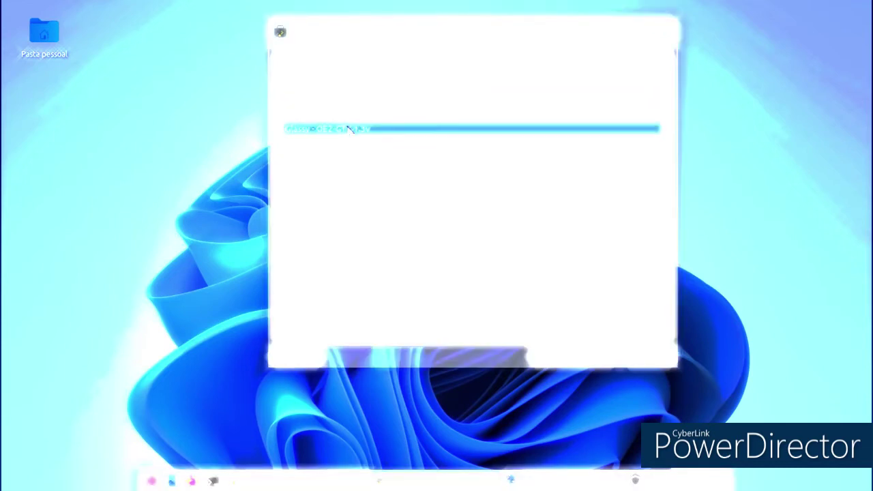
click(152, 480)
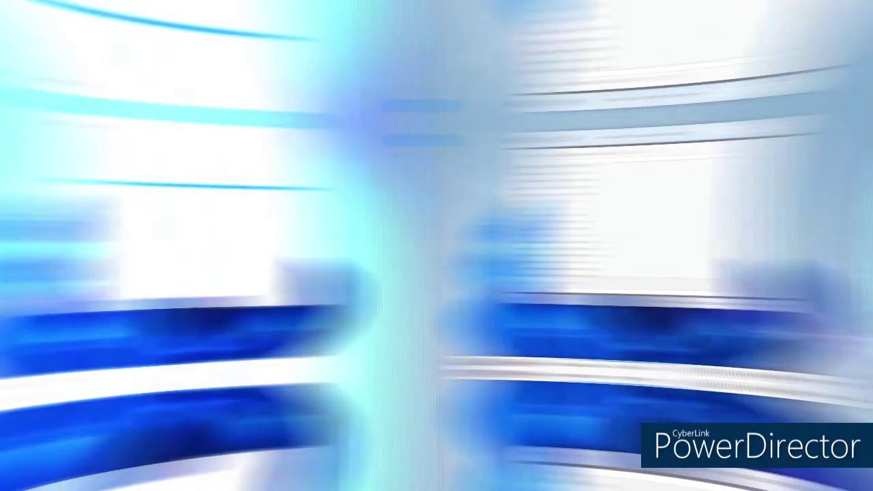
scroll(479, 225, down, 2)
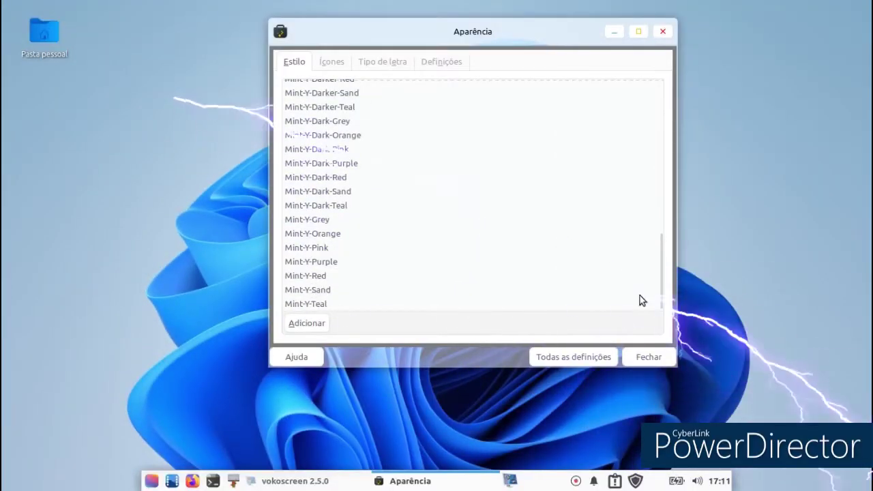
click(634, 357)
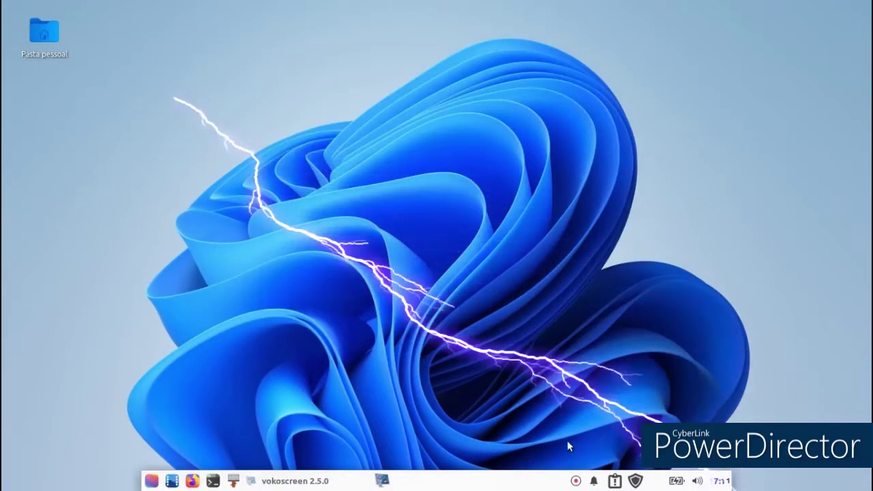
Open the preferences of Painel 1 and move the window towards the middle of the desktop.
right_click(488, 479)
mouse_move(504, 448)
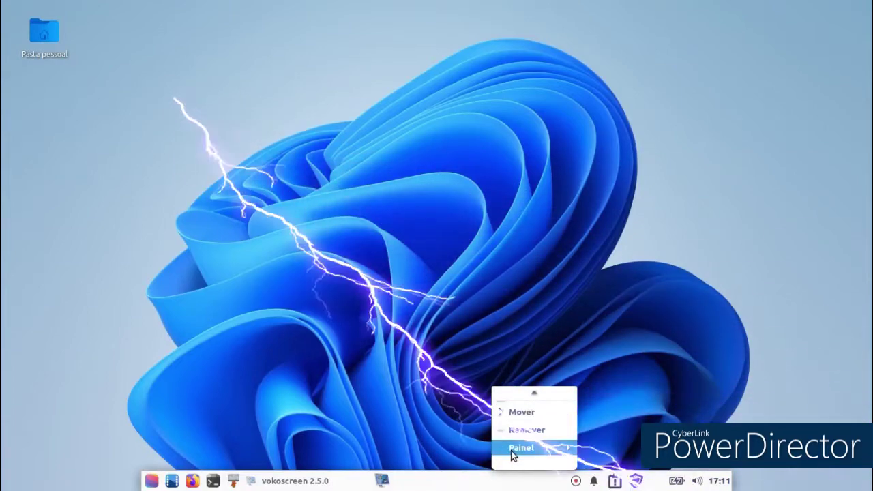
click(607, 408)
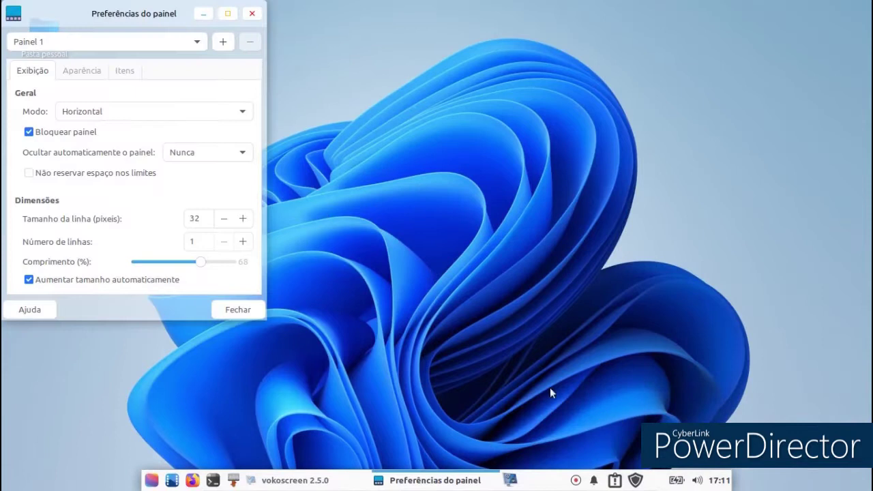
drag(83, 17, 322, 59)
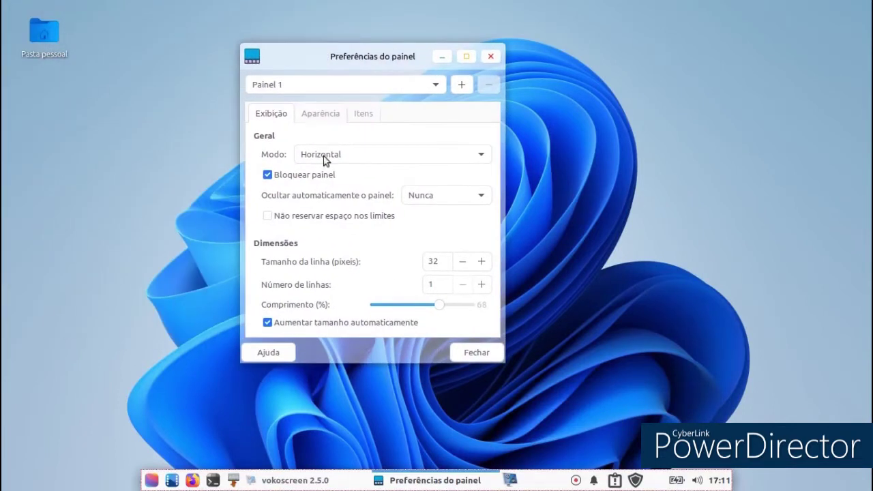
Set the panel's length to 70% and increase its row size to a few pixels above 34.
click(315, 115)
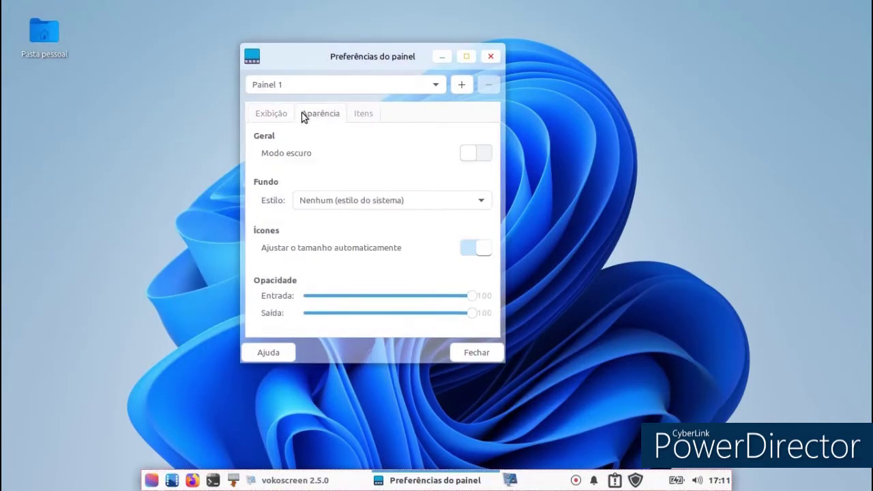
click(283, 114)
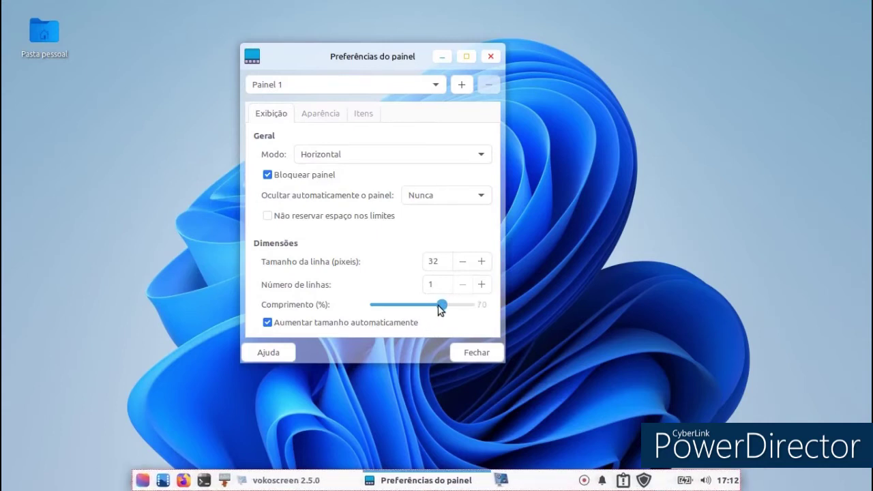
click(481, 261)
click(481, 262)
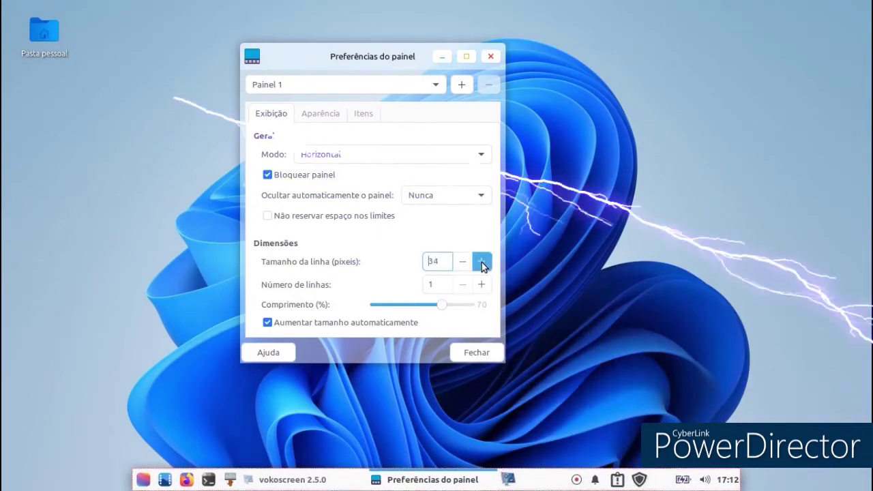
click(481, 261)
click(481, 261)
click(481, 261)
Set the panel's background style to Cor sólida and lower its opacity to 94 for Entrada and about 62 for Saída.
click(318, 113)
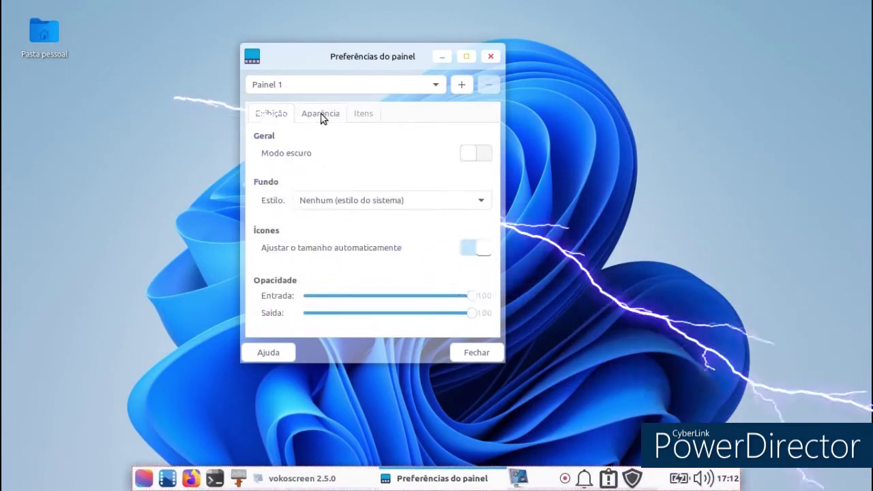
click(353, 199)
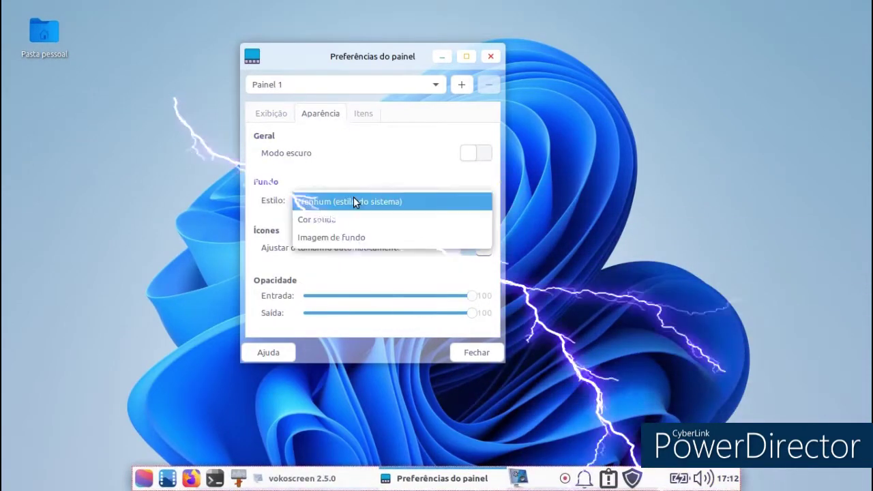
click(349, 221)
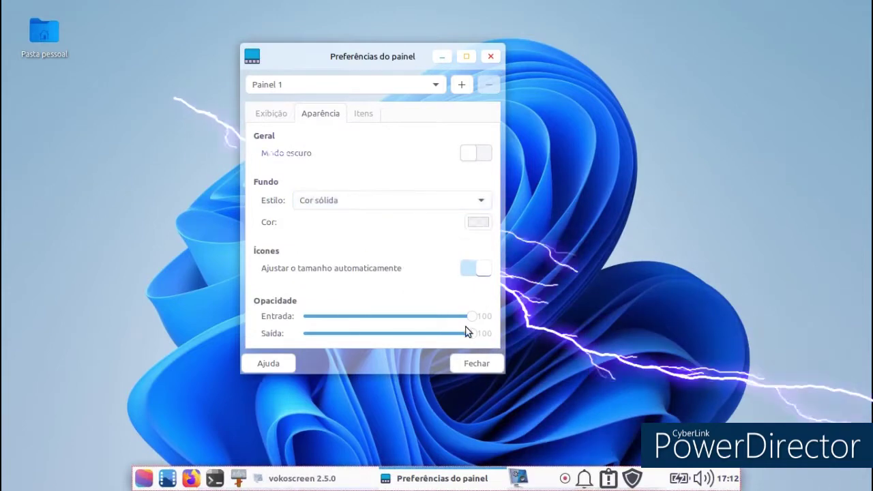
drag(469, 316, 404, 346)
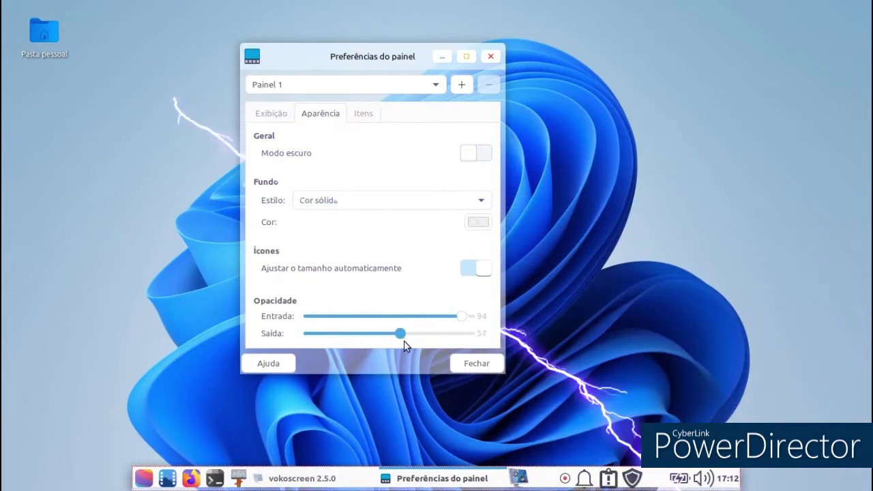
Try the Imagem de fundo style, return to Cor sólida and set the panel's opacity to 79 for Entrada and 74 for Saída.
click(387, 203)
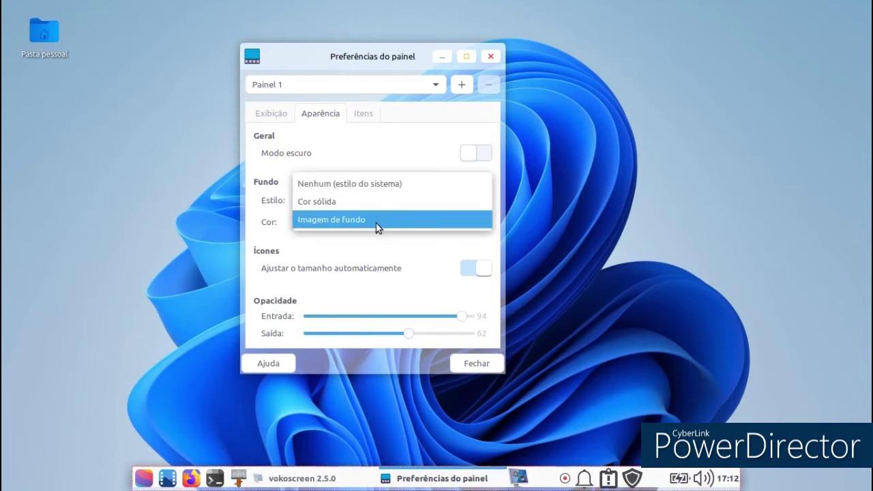
click(376, 223)
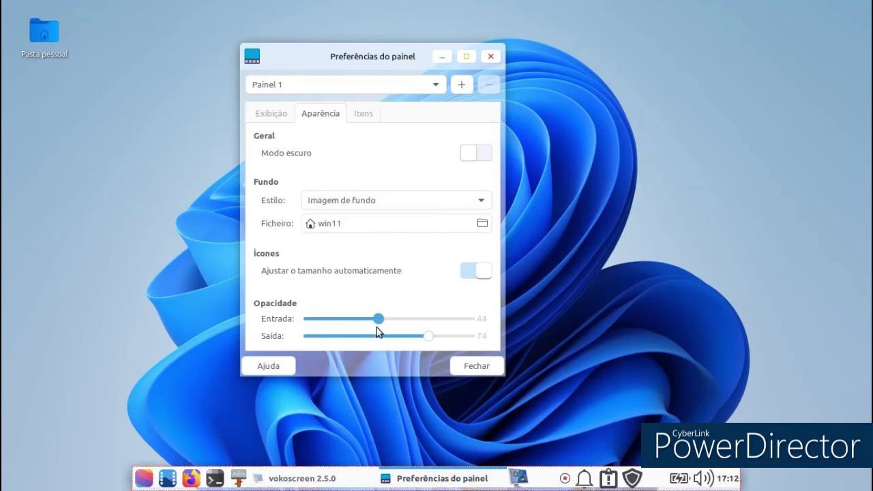
click(386, 204)
click(383, 184)
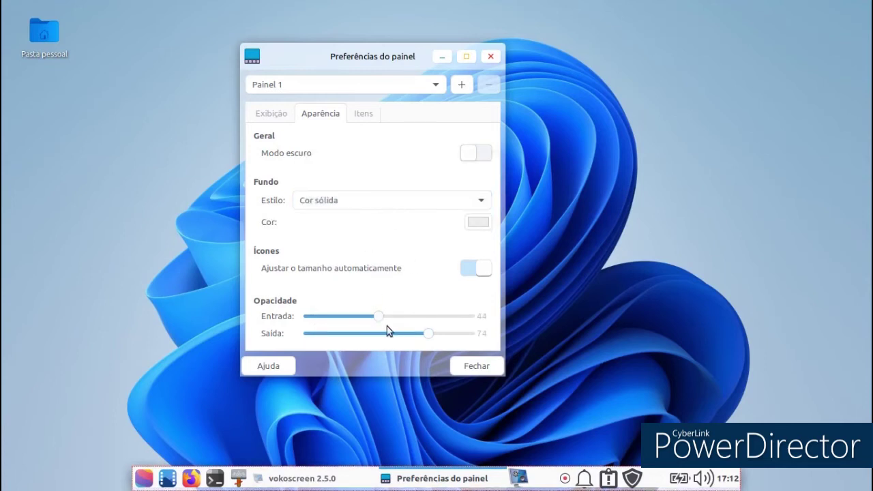
drag(442, 330, 441, 331)
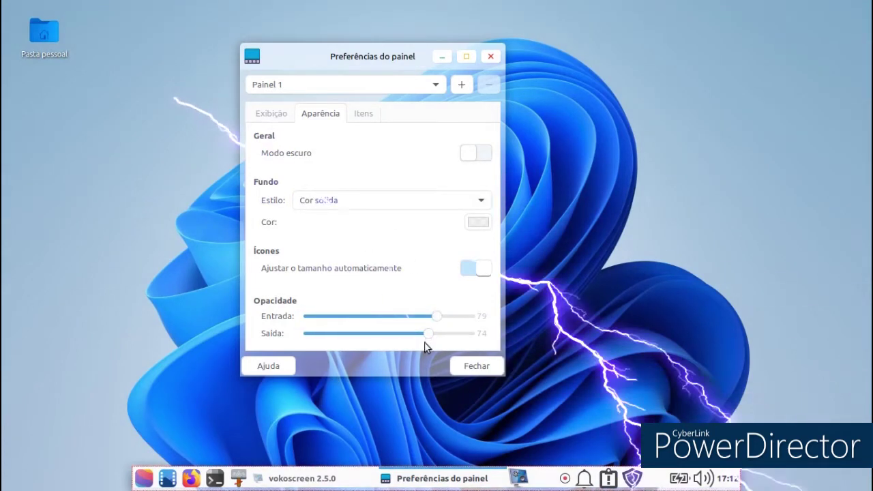
Turn off automatic icon sizing for the panel, adjust its Saída opacity and close the panel preferences.
click(459, 270)
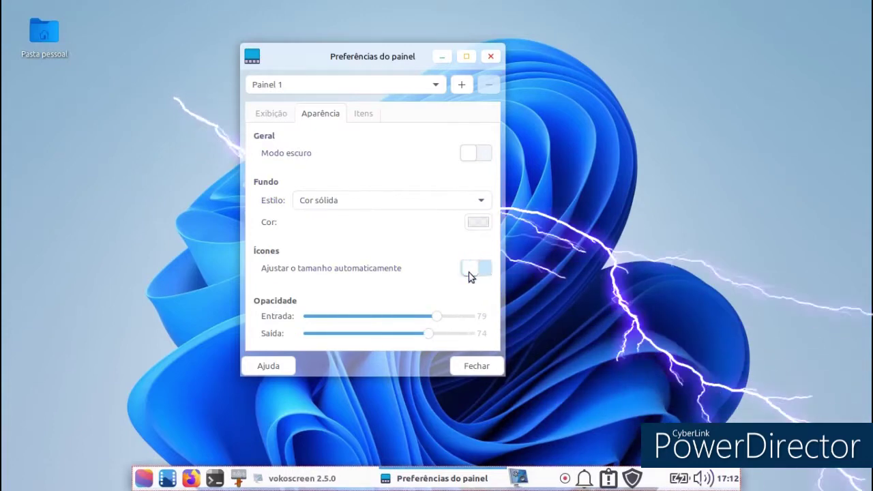
drag(440, 337, 397, 353)
click(469, 380)
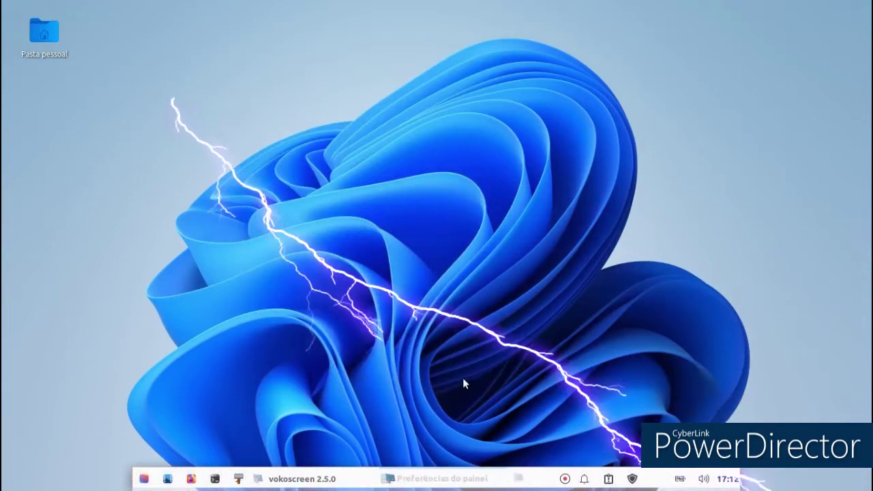
Open the applications menu, show the Definições category, enlarge the menu window slightly and close it.
click(143, 478)
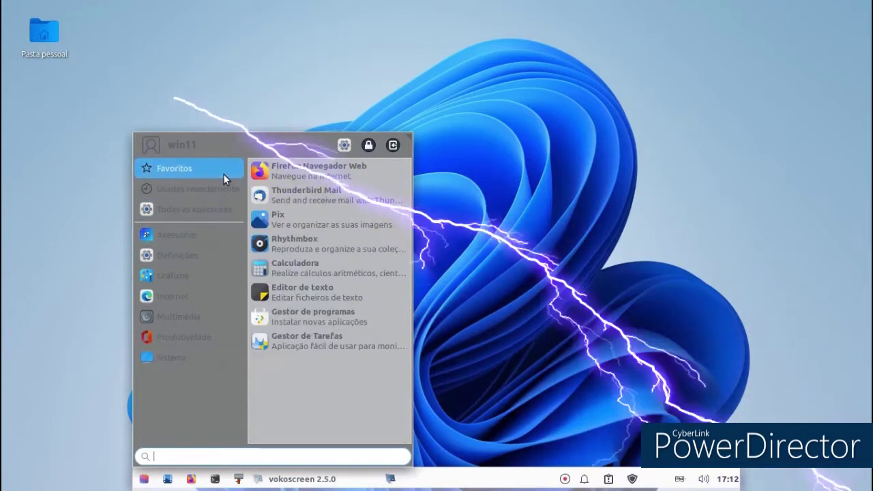
mouse_move(214, 254)
drag(406, 139, 427, 126)
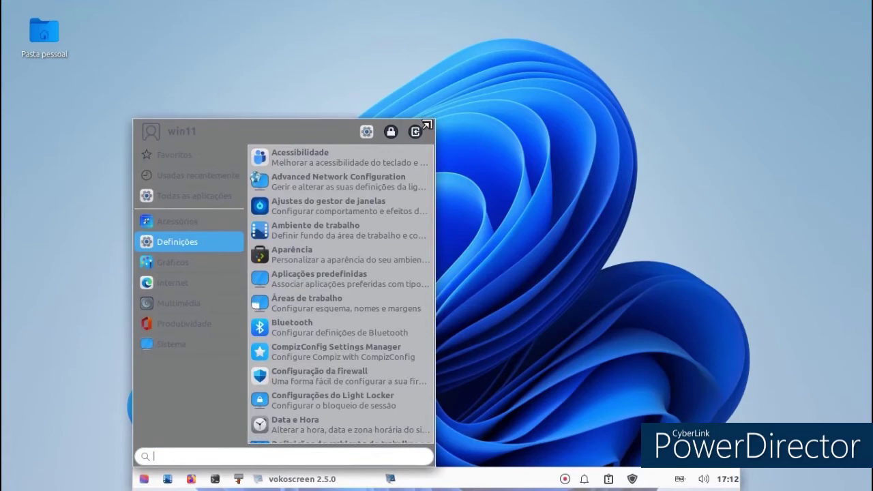
click(339, 98)
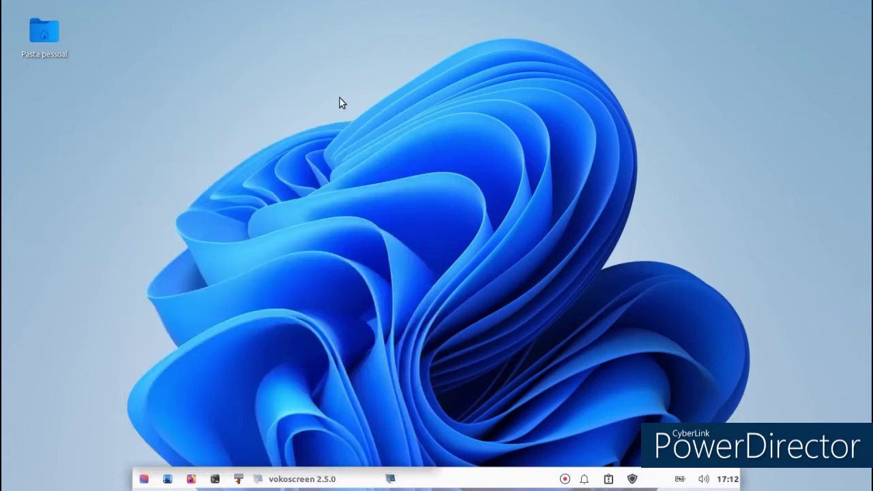
Examine the application icons in the menu's categories, from Acessórios to Sistema, and close the menu.
click(144, 478)
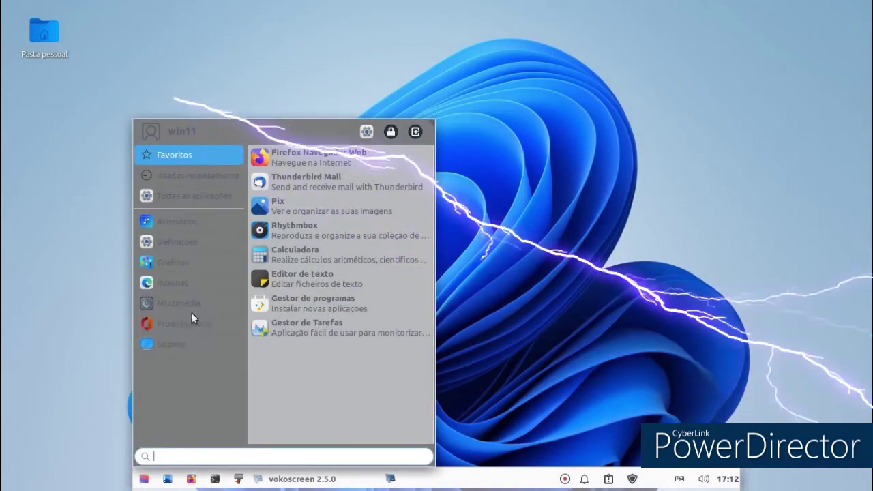
click(204, 281)
click(211, 240)
click(213, 220)
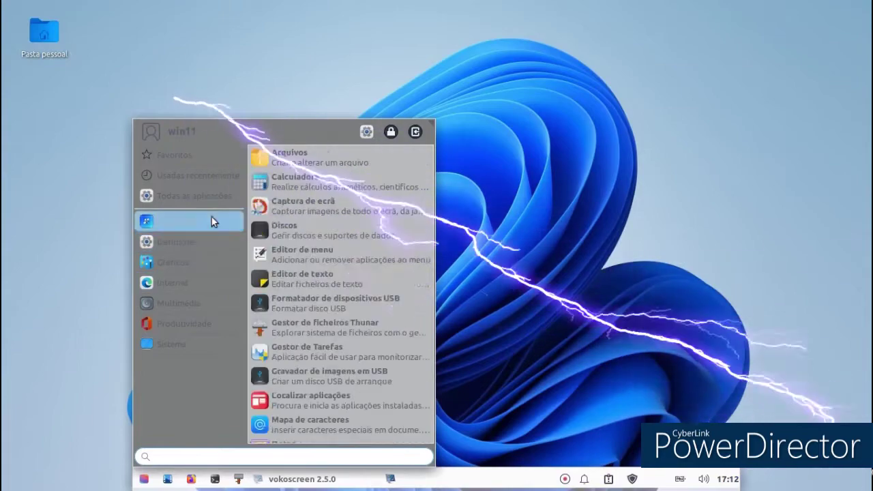
click(209, 263)
click(206, 283)
click(204, 303)
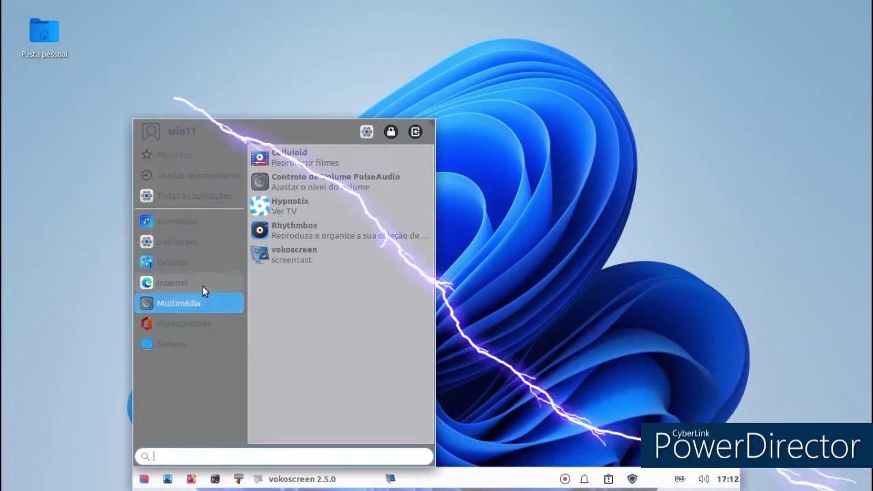
click(202, 285)
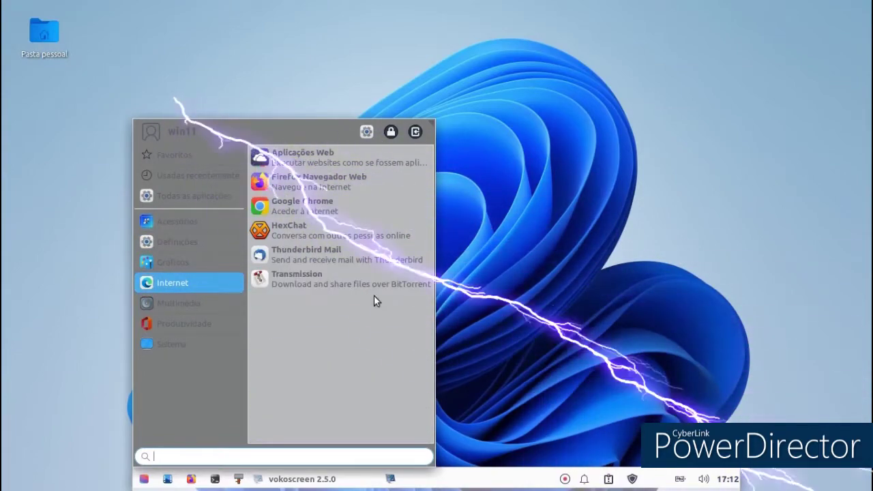
click(191, 248)
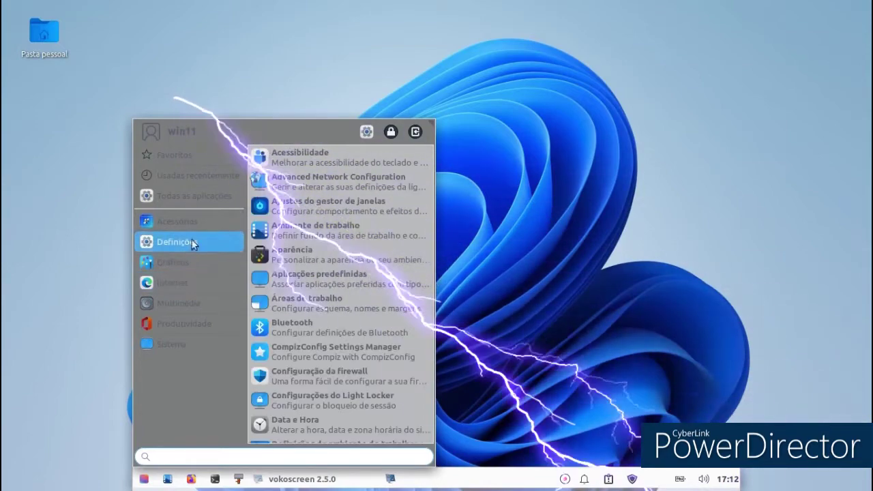
click(195, 222)
click(189, 261)
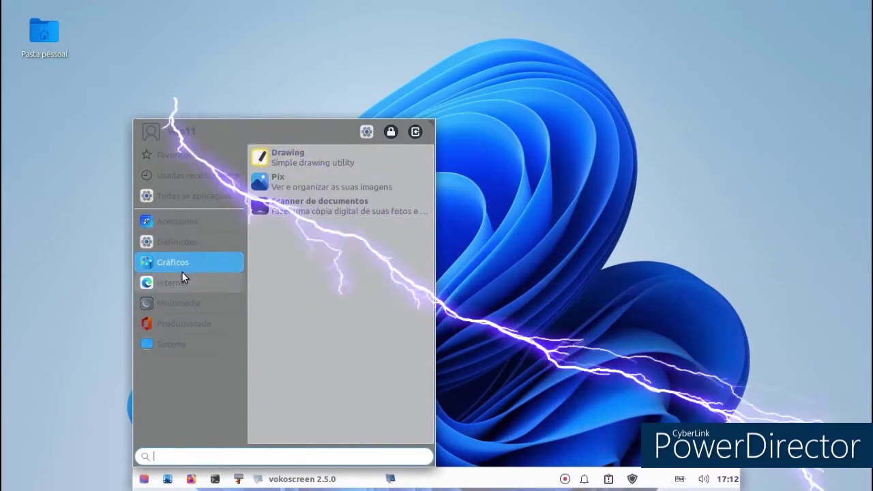
click(181, 279)
click(174, 302)
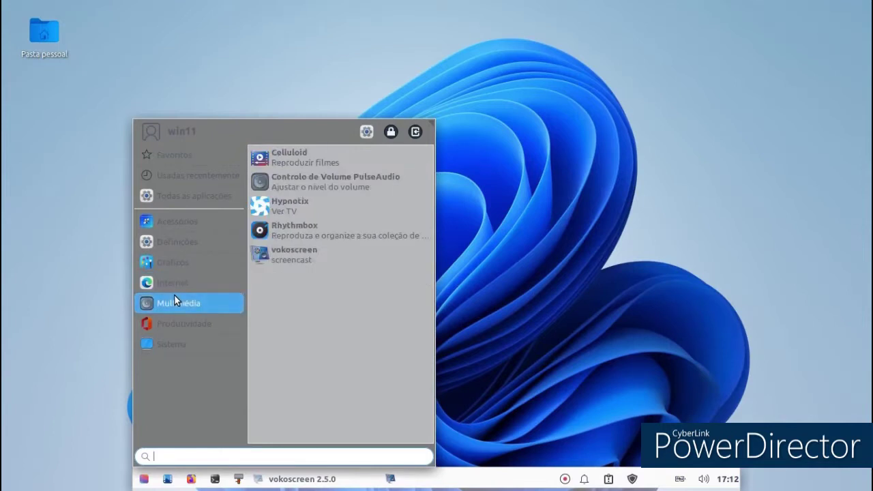
click(163, 316)
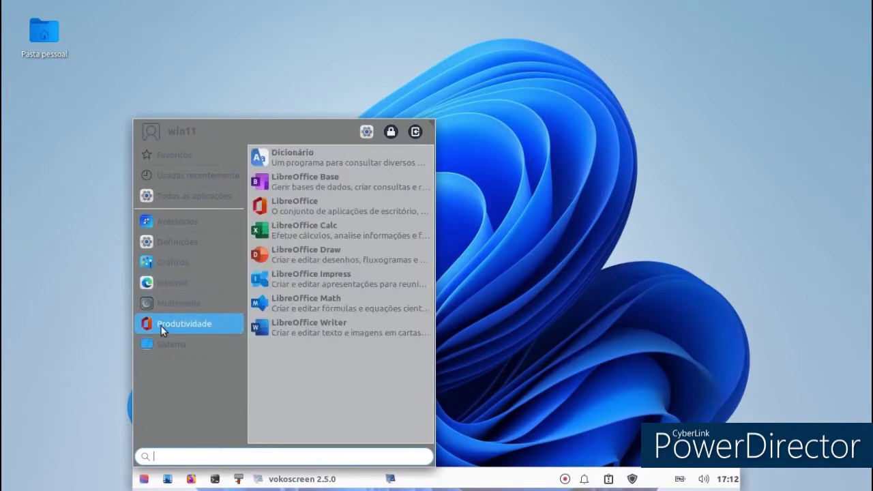
click(160, 335)
click(534, 368)
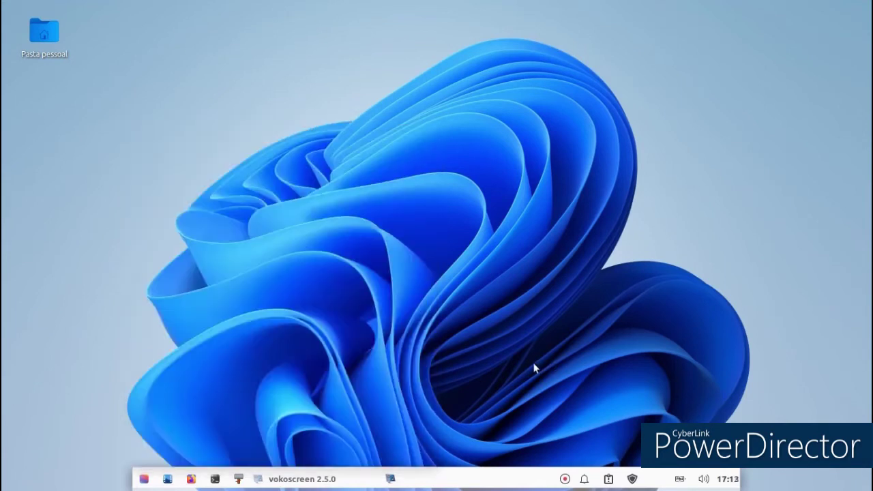
click(275, 482)
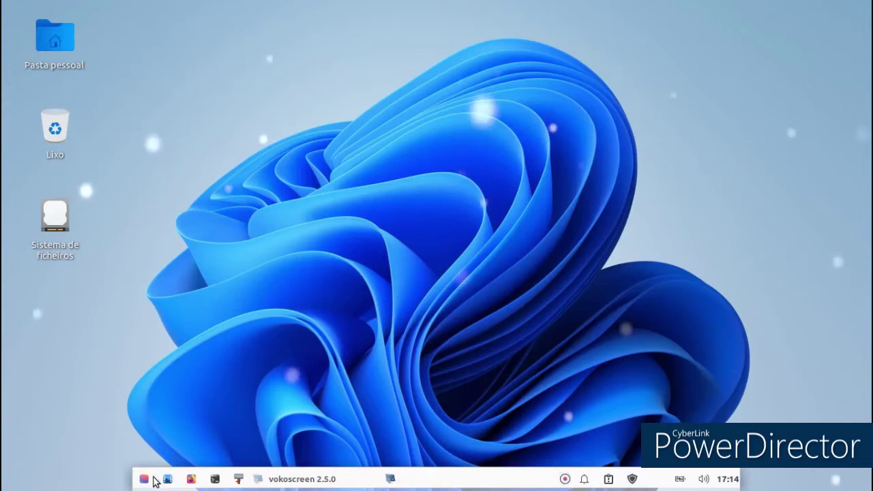
Open the Aparência settings and the Transferências folder inside the home folder.
click(144, 479)
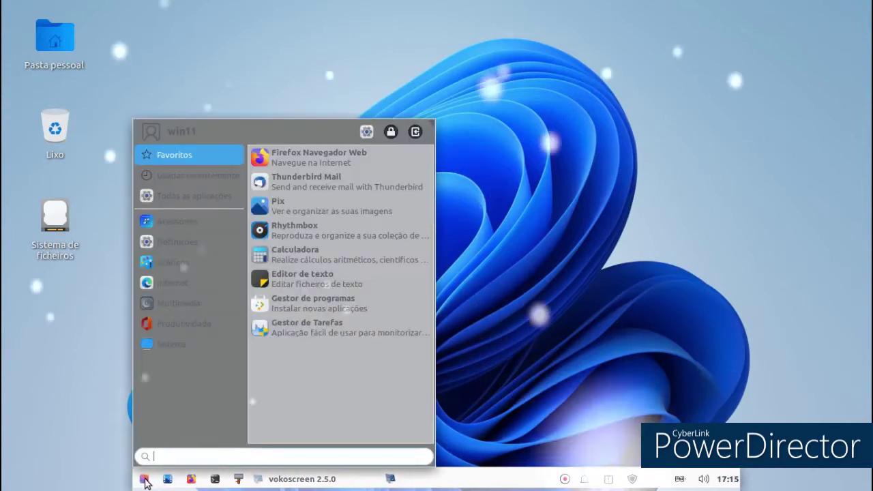
click(366, 131)
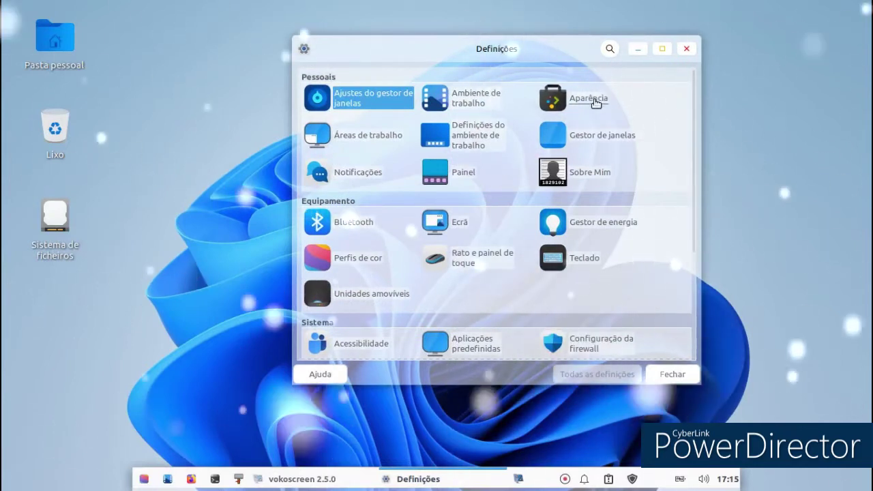
click(591, 99)
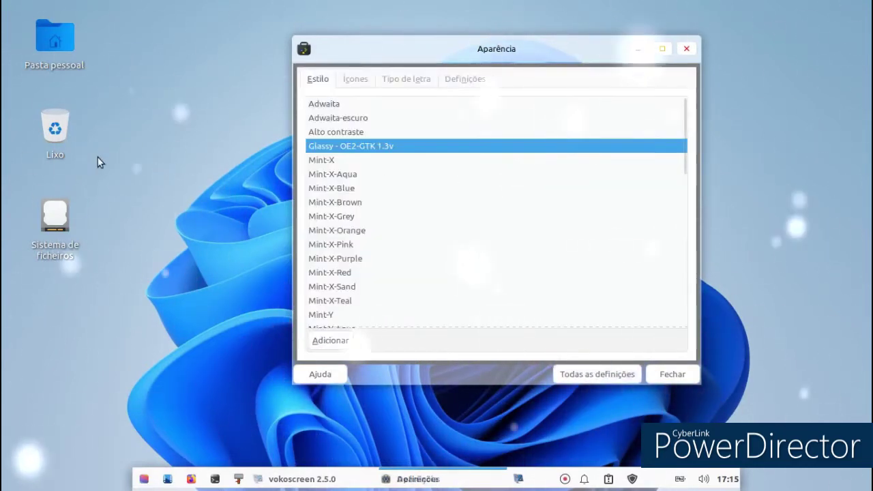
click(53, 53)
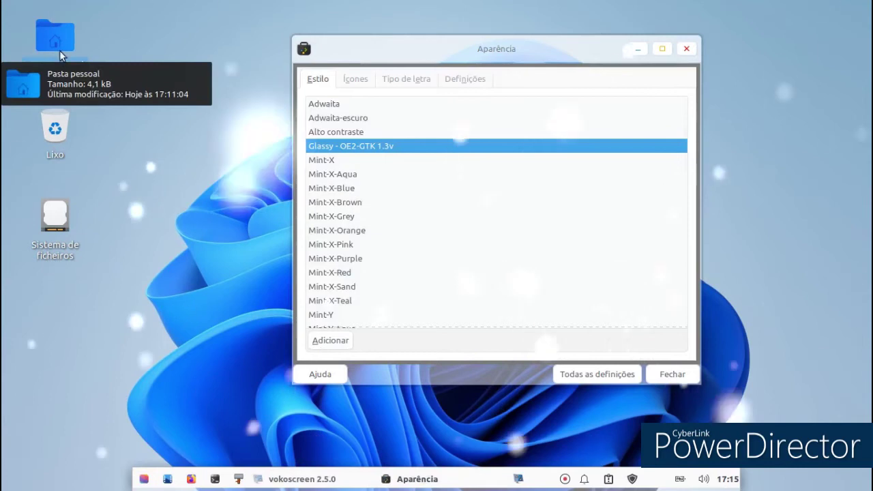
double_click(60, 44)
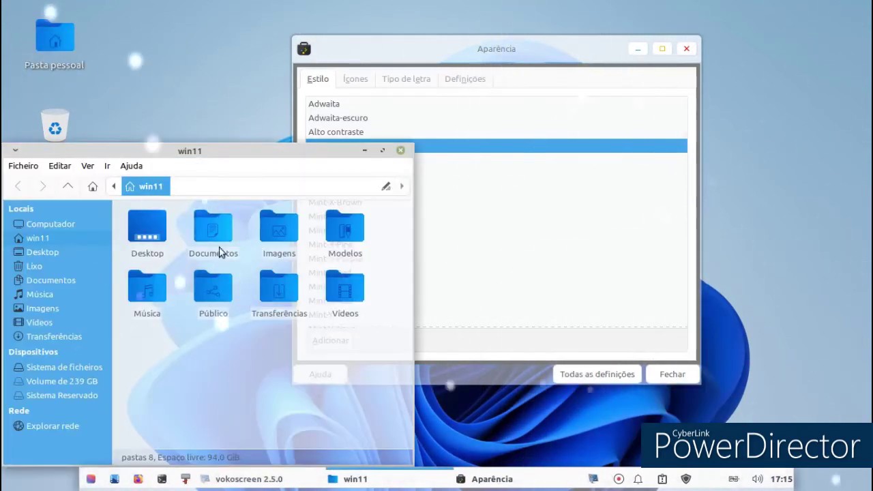
double_click(274, 295)
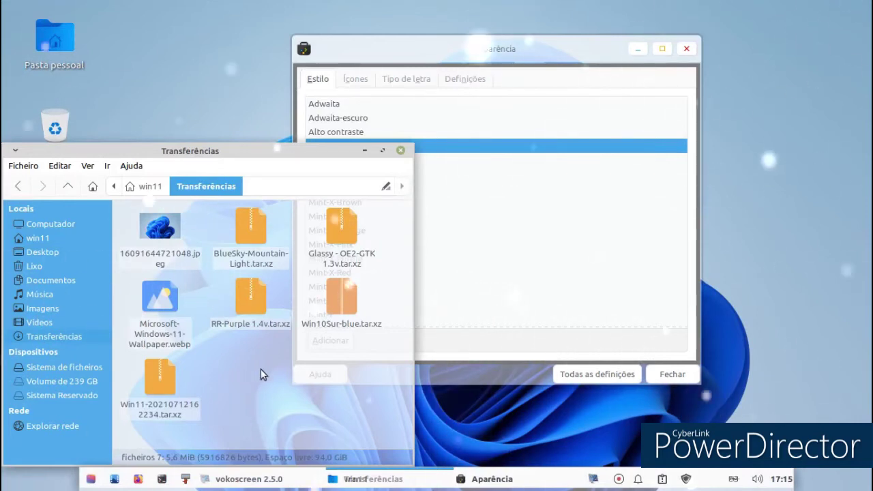
Add the Win11-20210712162234.tar.xz archive from Transferências to the icon themes in Aparência.
drag(159, 377, 363, 278)
drag(361, 157, 508, 290)
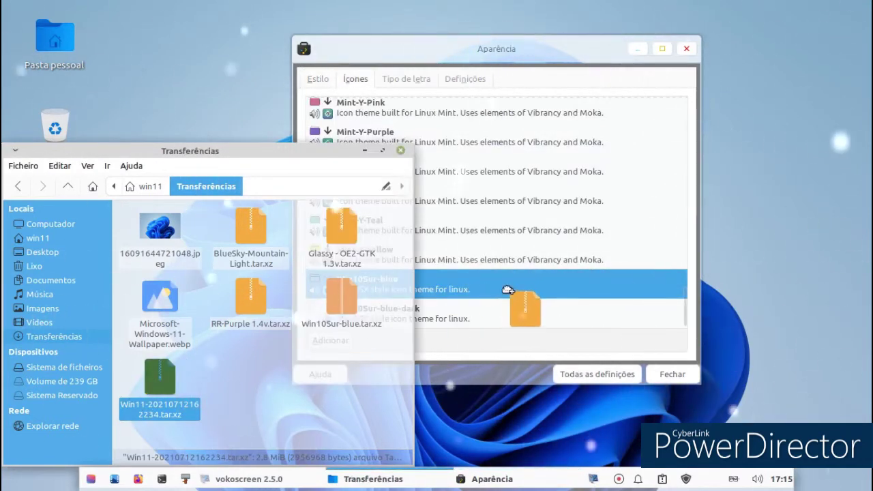
click(229, 390)
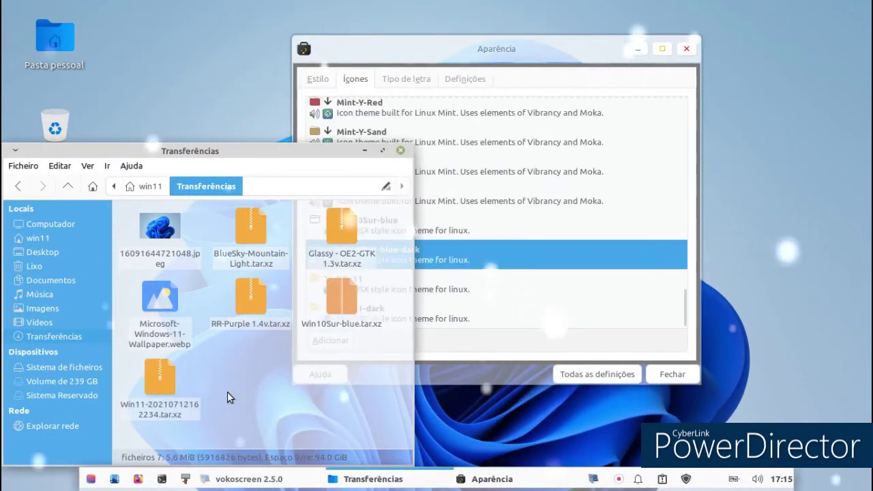
Try to add the RR-Purple 1.4v, BlueSky-Mountain-Light and Glassy - OE2-GTK 1.3v archives to the Estilo themes.
drag(250, 294, 287, 339)
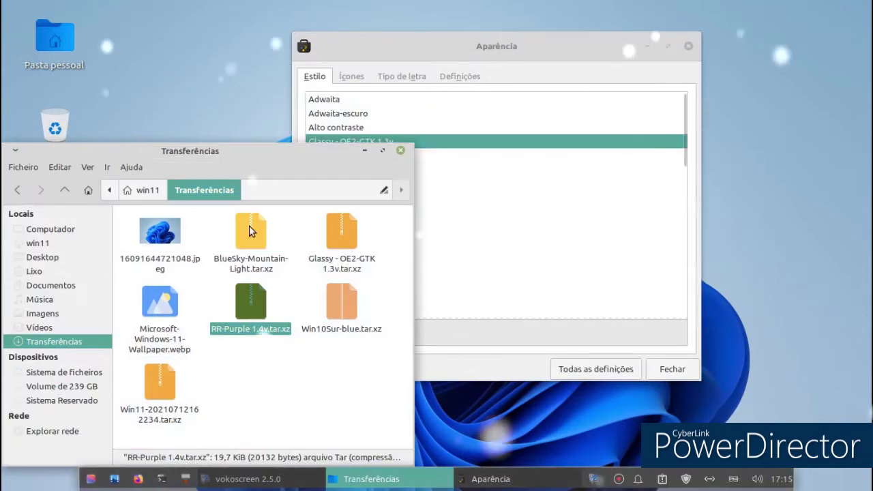
drag(249, 225, 486, 294)
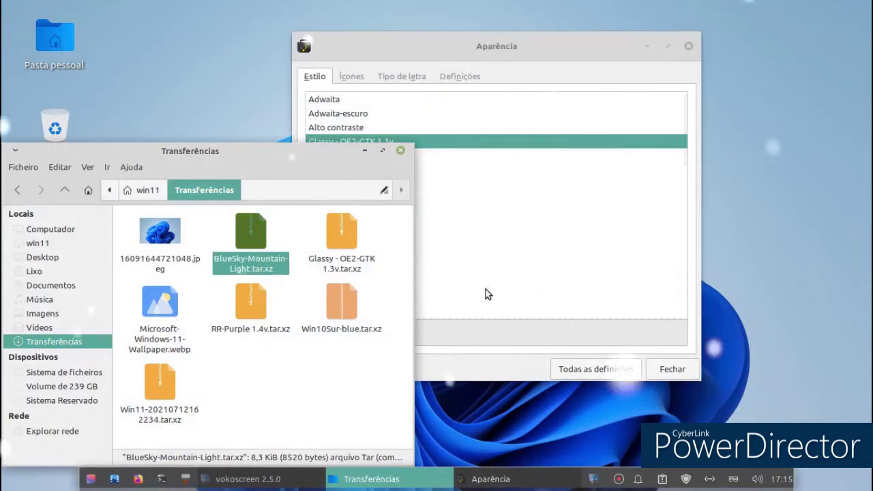
drag(341, 229, 546, 293)
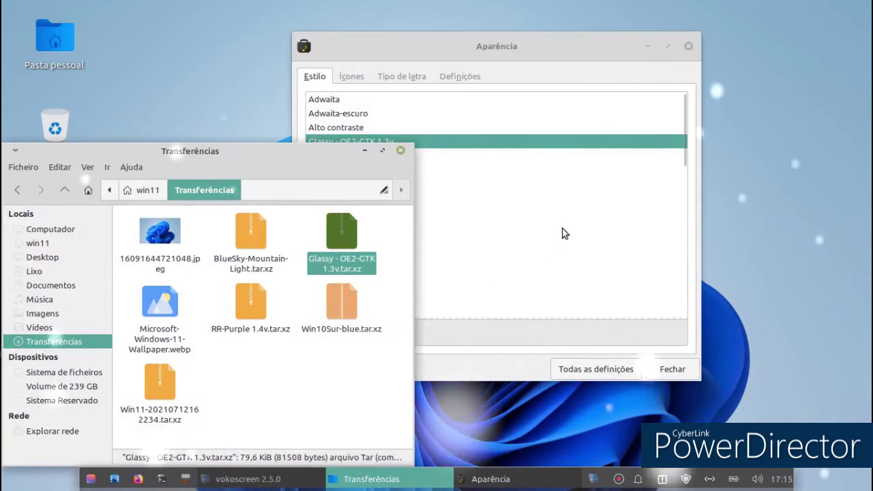
Apply the Mint-X-Orange style and close the Transferências window.
click(563, 230)
click(235, 166)
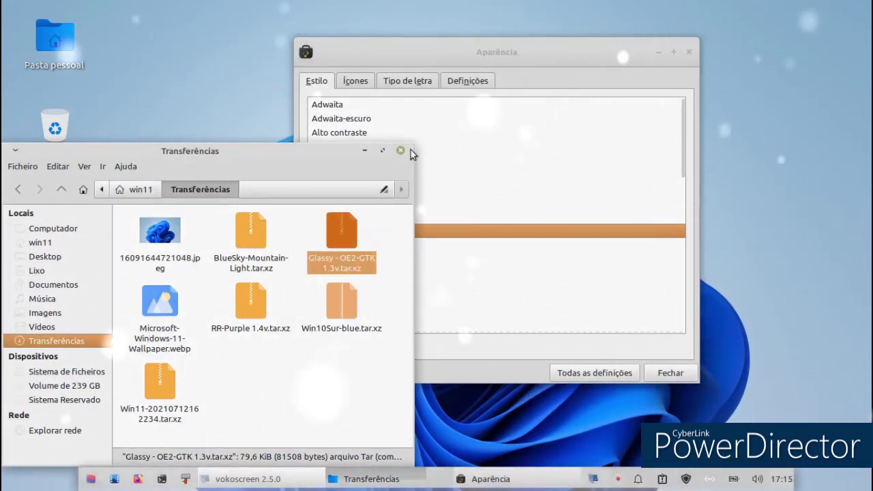
click(400, 152)
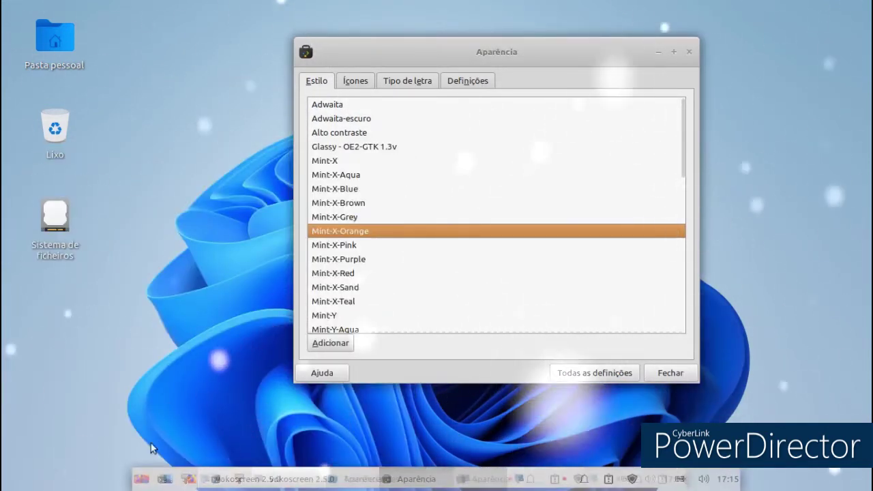
Examine the Favoritos and Multimédia categories of the applications menu under the Mint-X-Orange style and close the menu.
click(142, 480)
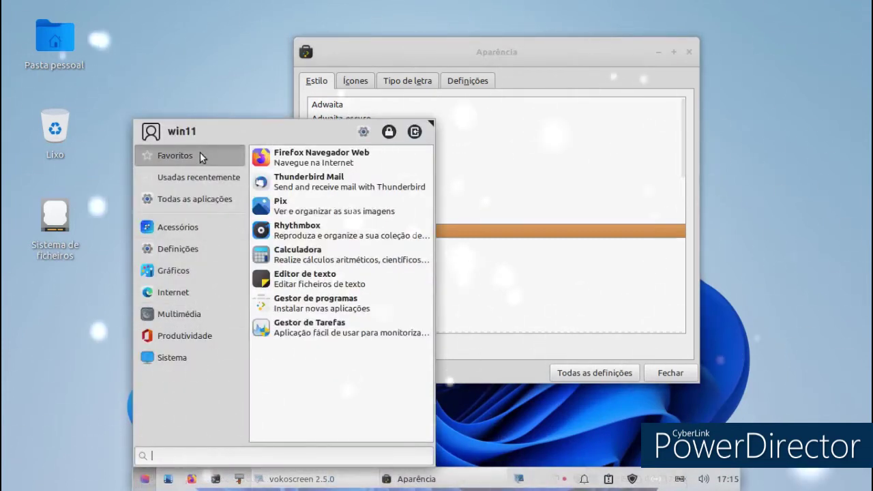
click(199, 312)
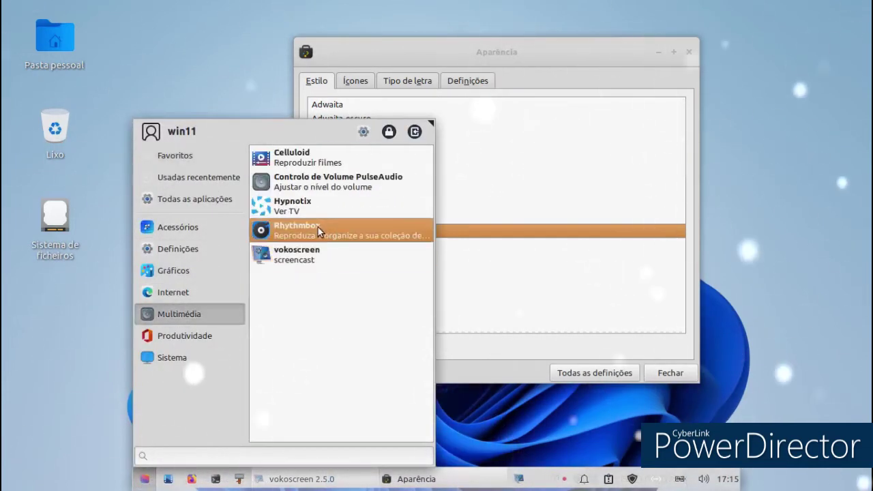
click(561, 429)
scroll(451, 273, down, 3)
scroll(433, 254, up, 3)
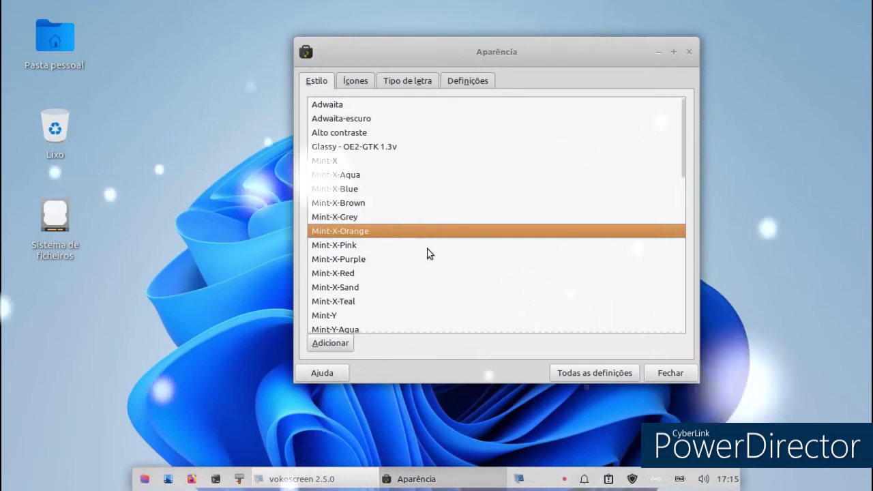
Try the Glassy - OE2-GTK 1.3v style, check it in the applications menu and switch to Mint-Y.
click(365, 150)
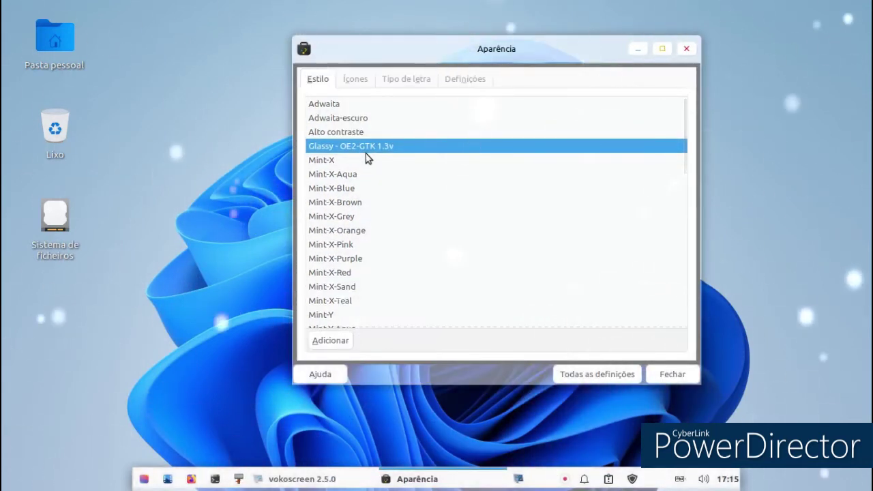
click(144, 479)
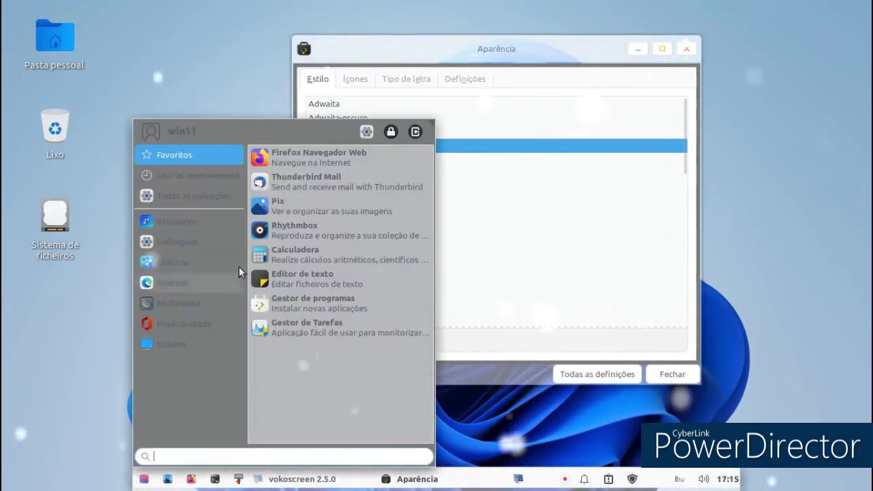
click(627, 312)
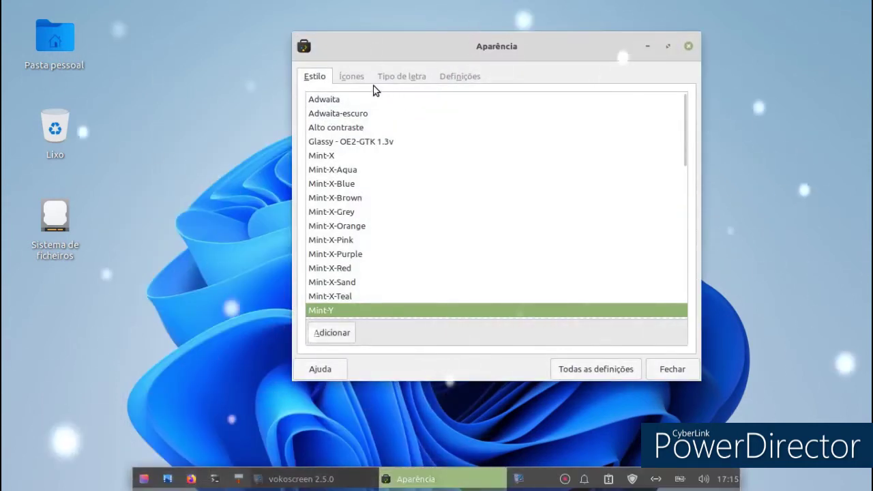
Try the Win11 icon theme and check its icons in the applications menu.
click(355, 77)
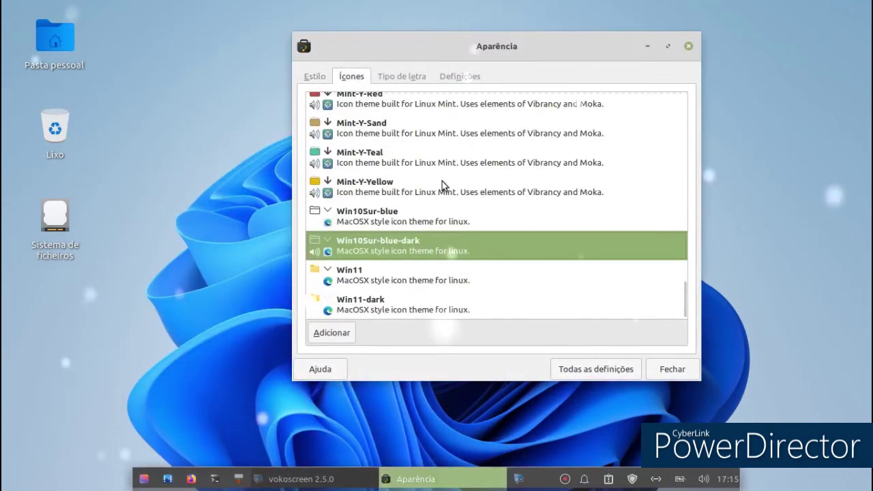
click(375, 275)
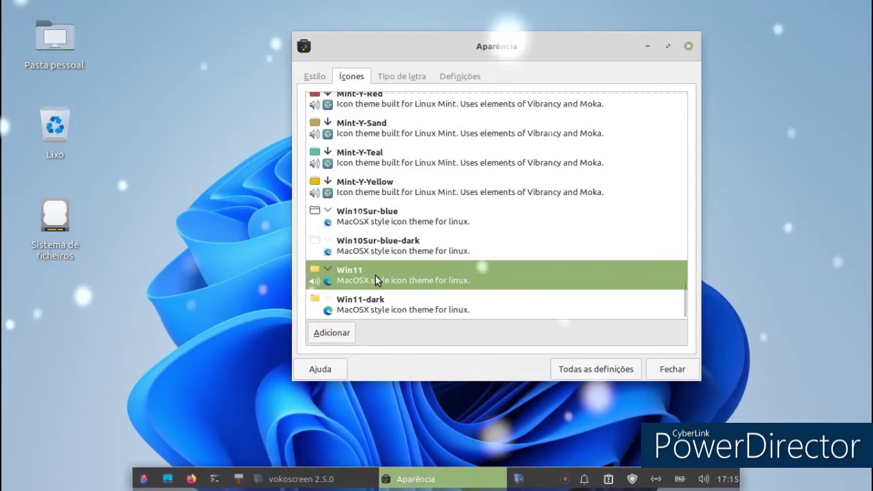
click(144, 479)
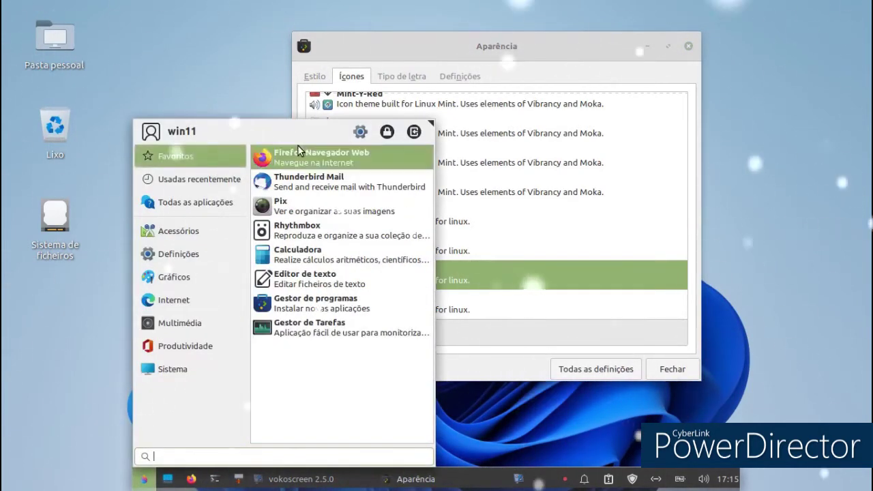
click(609, 287)
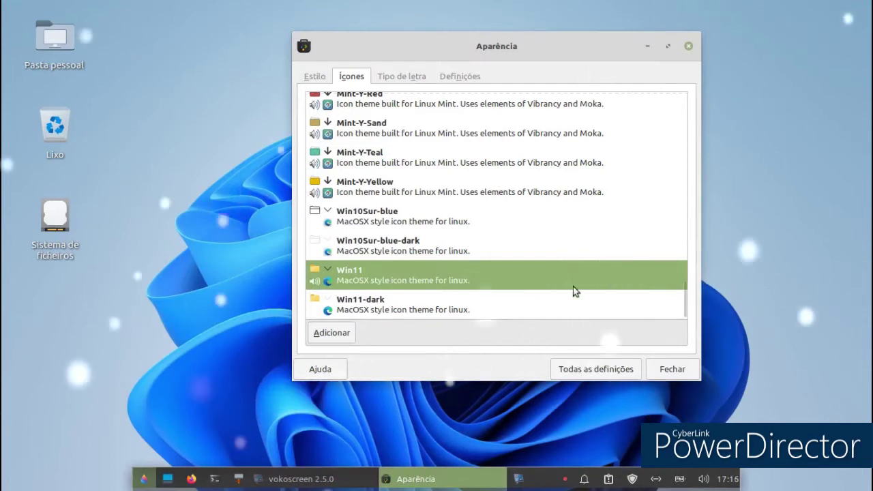
Apply the Win11-dark icon theme and check its icons in the applications menu.
click(409, 309)
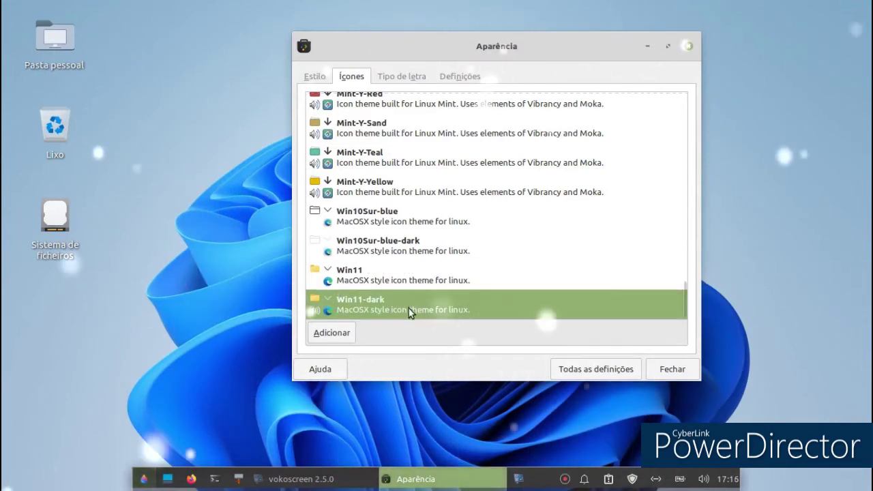
click(143, 479)
click(249, 61)
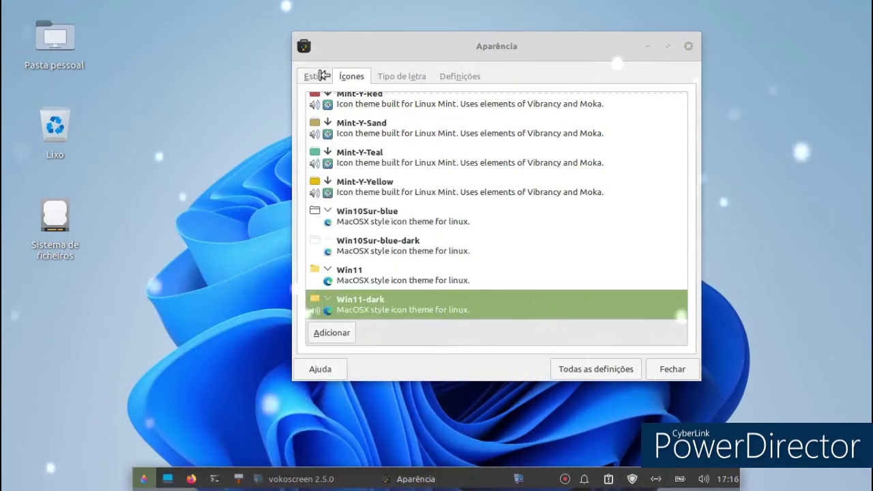
Apply the Glassy - OE2-GTK 1.3v style and check its look in the applications menu.
click(318, 77)
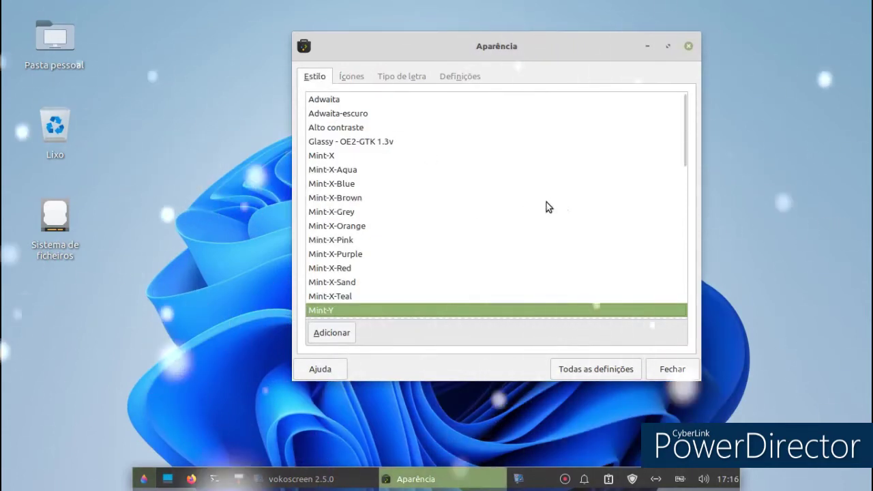
click(402, 144)
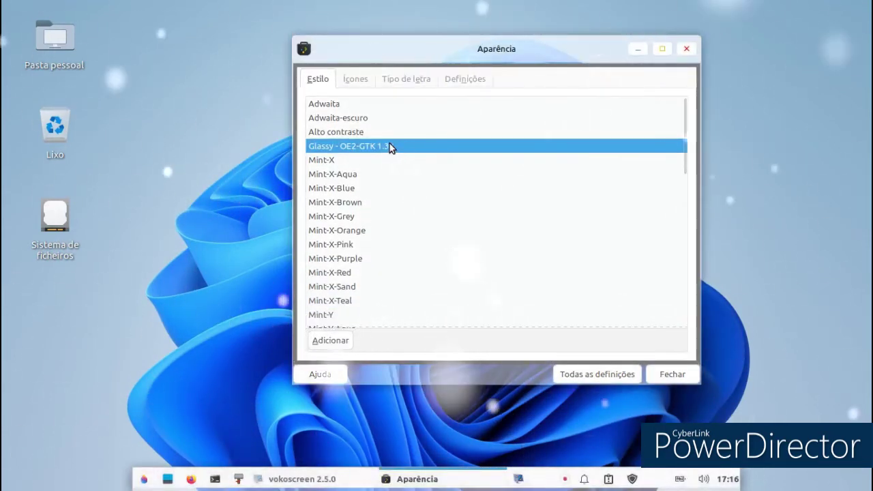
click(144, 479)
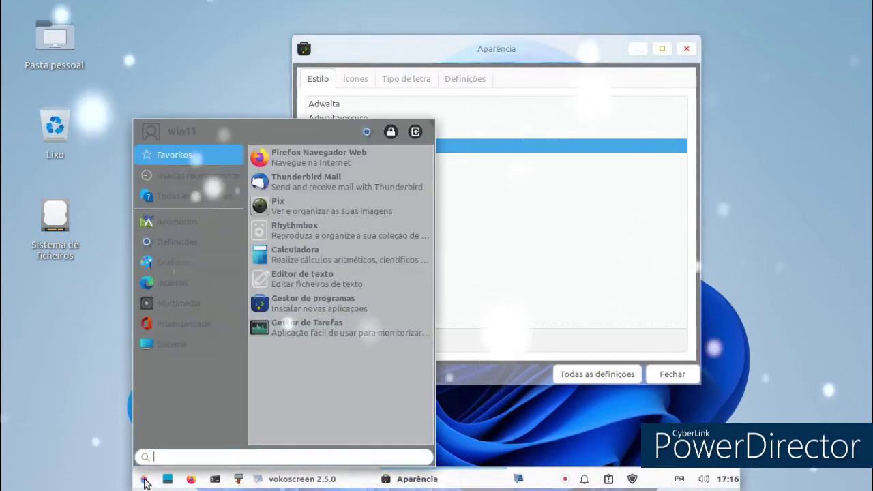
click(189, 43)
Open the home folder to show its icons and close the Aparência window.
double_click(69, 27)
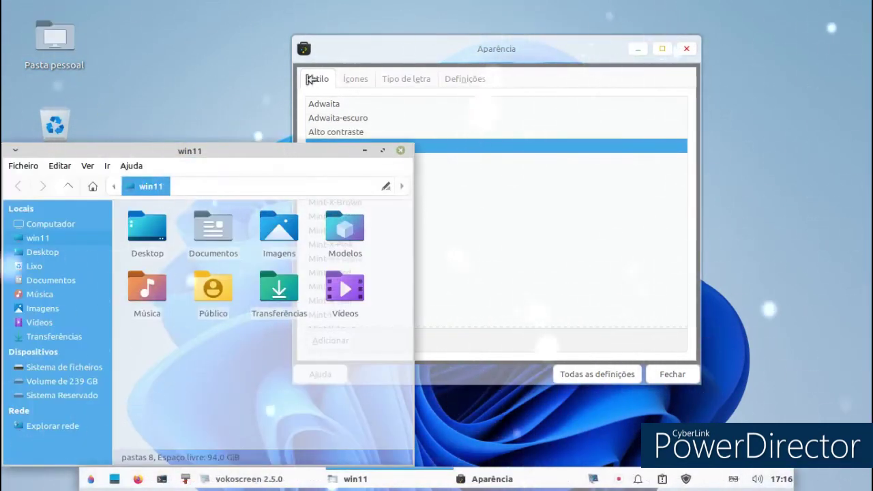
click(371, 72)
click(687, 48)
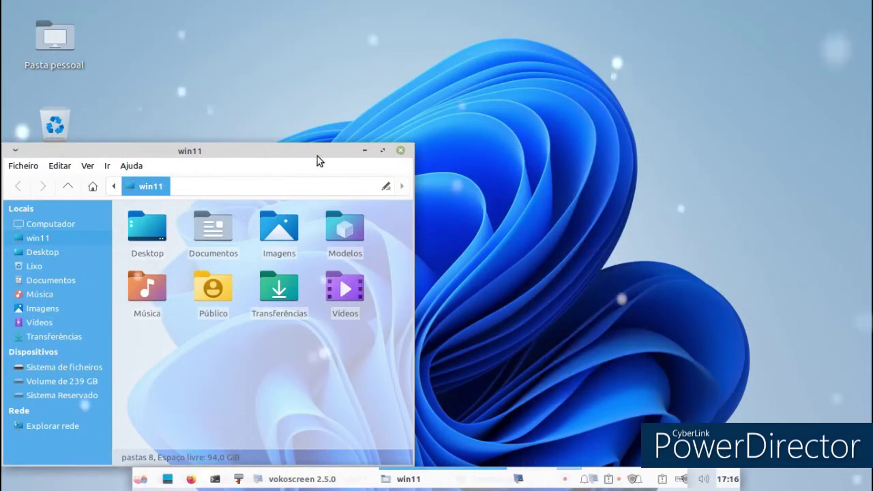
Move the home folder window toward the desktop's centre, make it slightly taller and close it.
drag(317, 156, 515, 57)
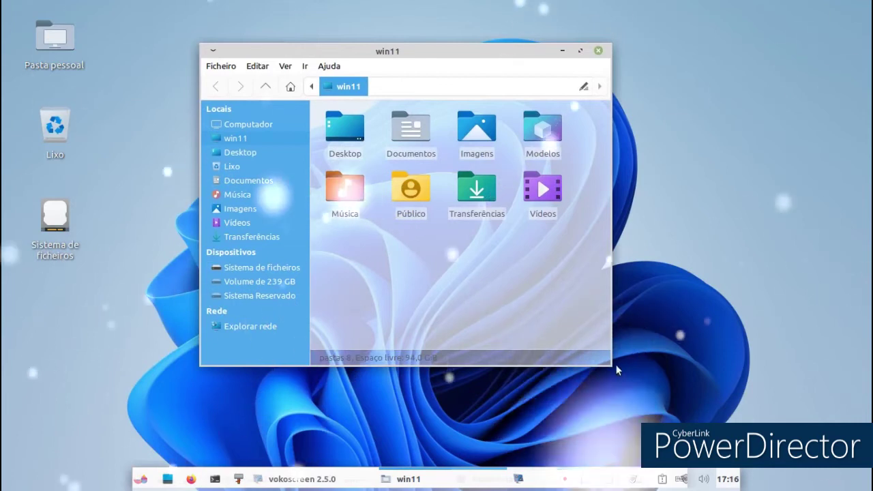
drag(607, 365, 660, 377)
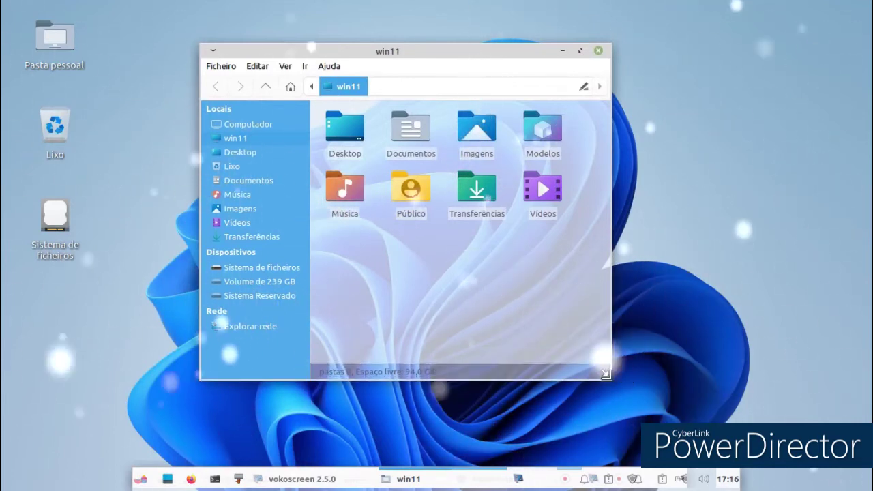
click(598, 51)
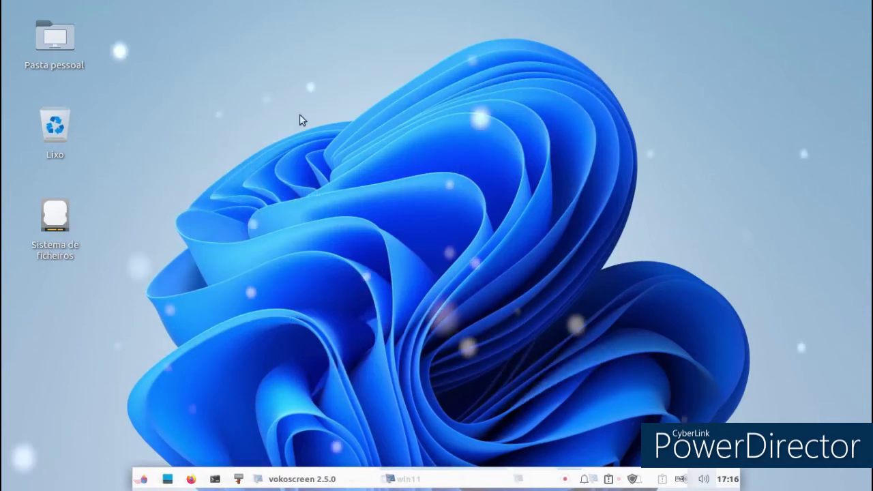
Open the home folder, move its window toward the desktop's centre, widen it and close it.
double_click(64, 28)
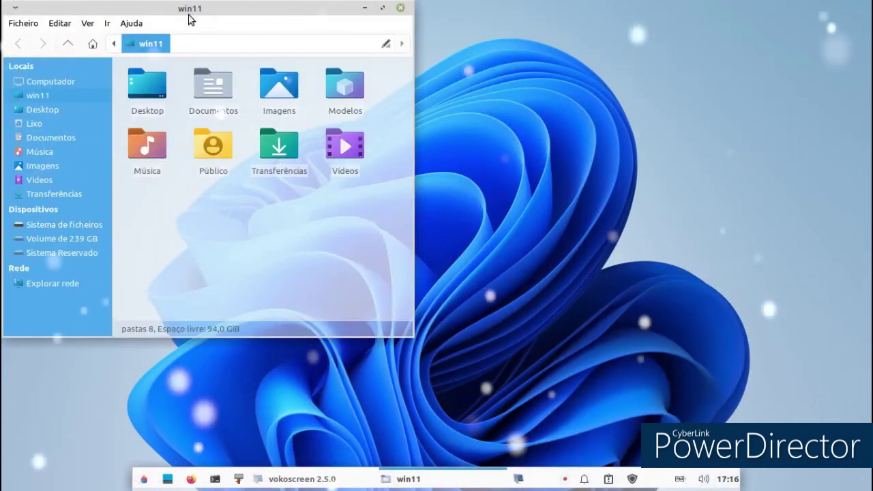
drag(189, 16, 461, 32)
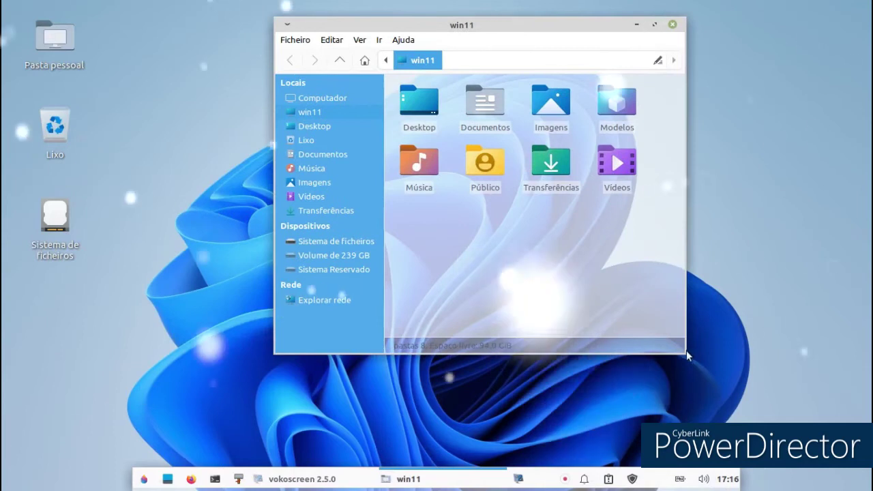
drag(685, 351, 772, 370)
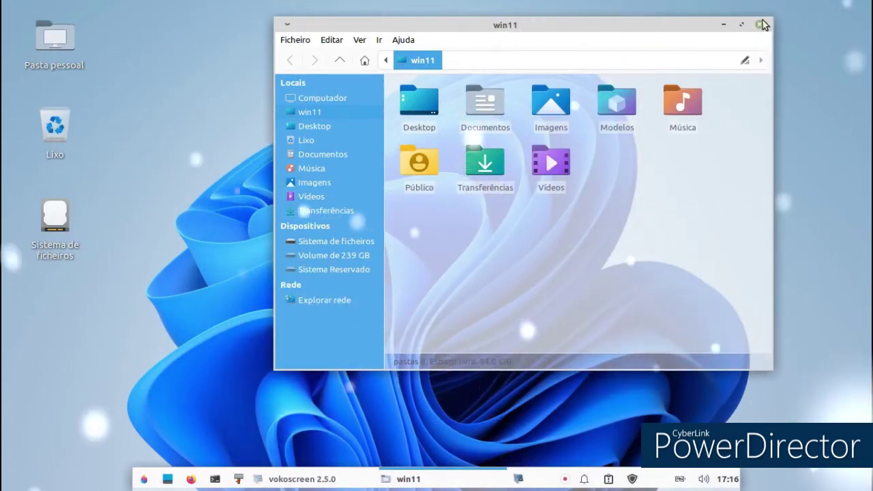
click(723, 25)
Look through the recently used and Acessórios entries in the applications menu.
click(143, 478)
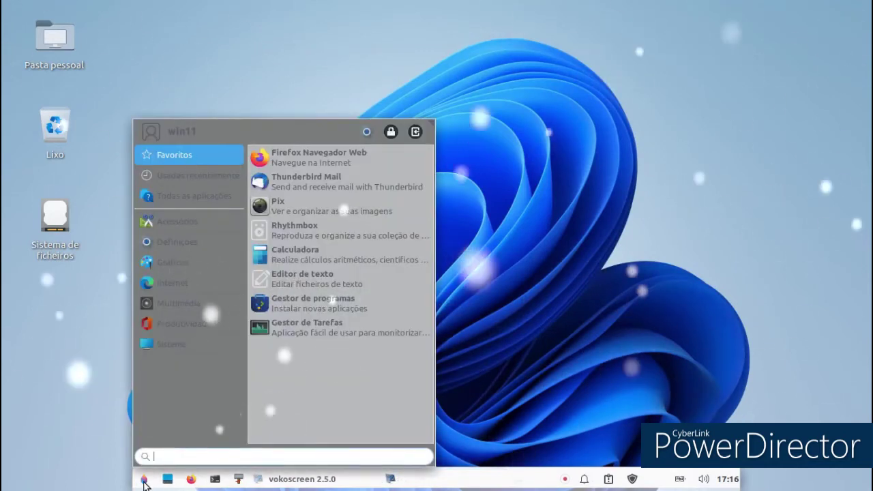
click(198, 175)
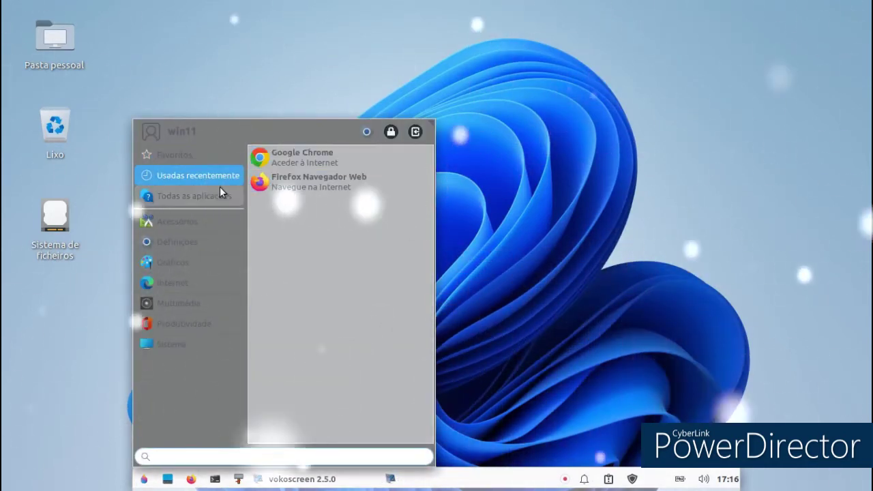
mouse_move(208, 217)
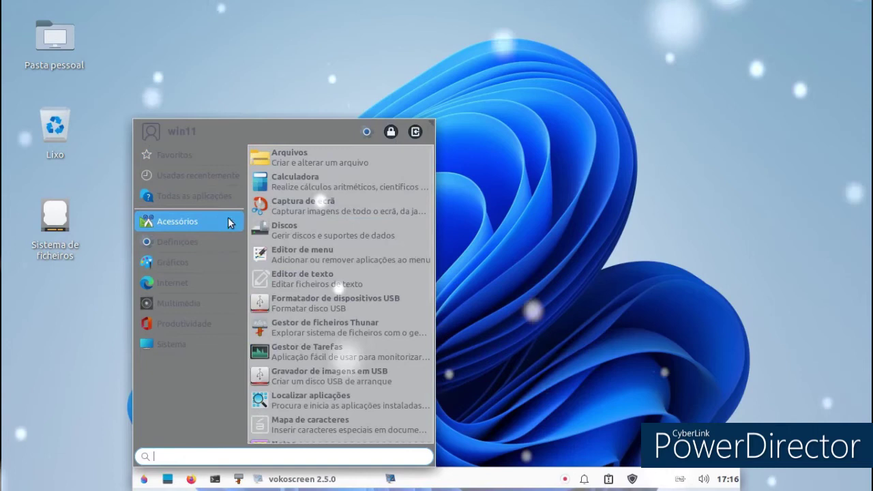
Open Captura de ecrã from the Acessórios category, move its window to view the transparency and close it.
click(276, 217)
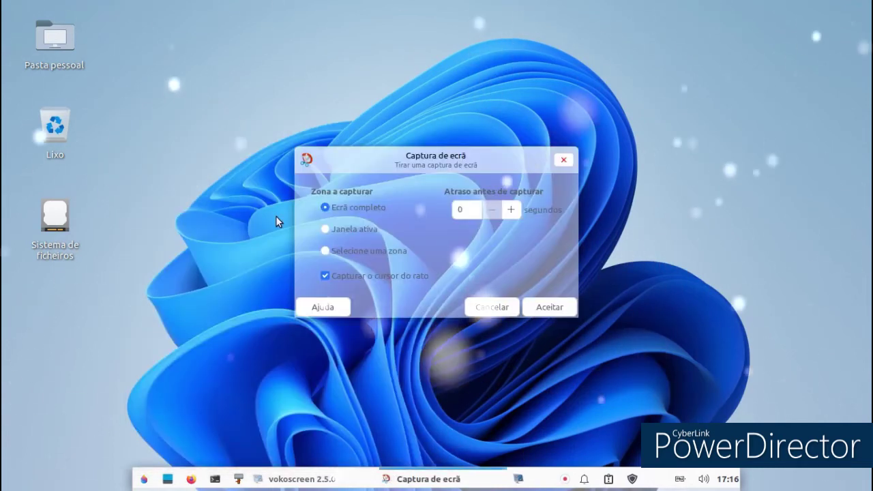
drag(472, 163, 348, 70)
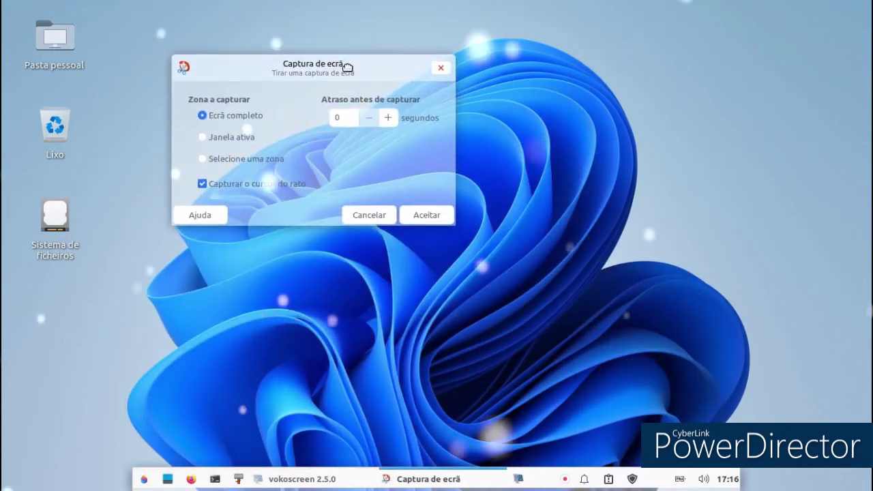
click(446, 82)
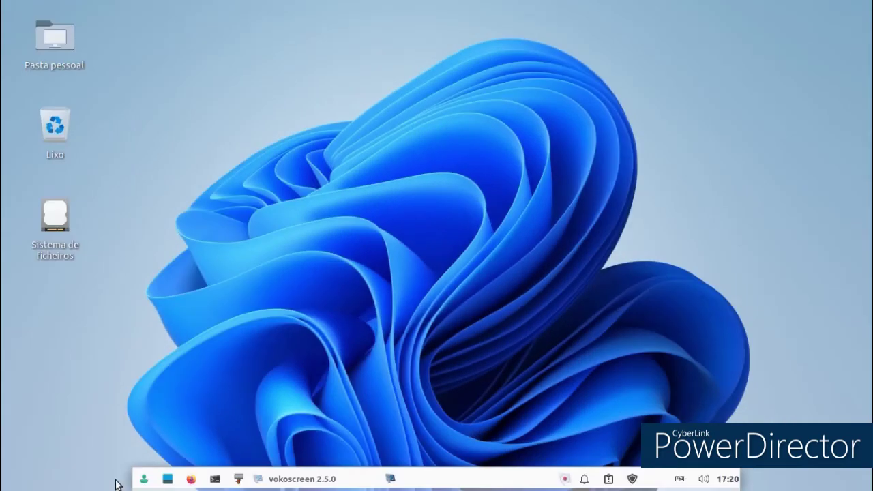
Open the panel preferences, move the window toward the desktop's centre and close it.
right_click(142, 480)
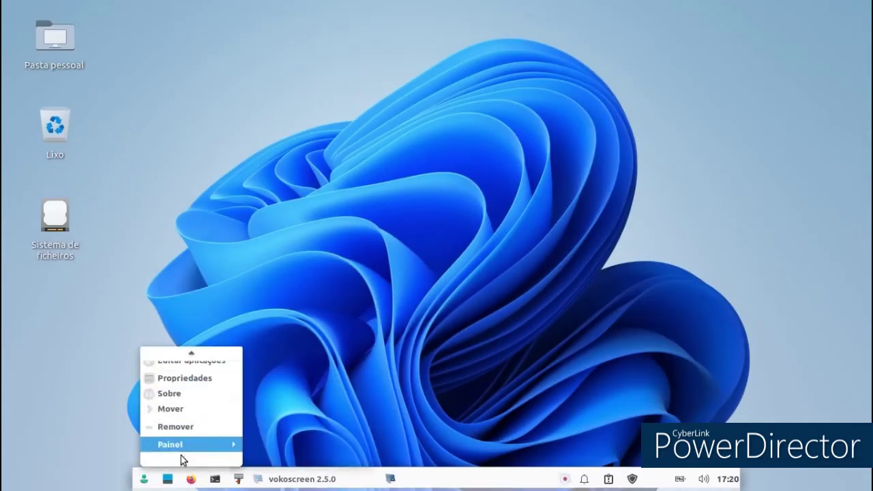
mouse_move(184, 446)
click(301, 407)
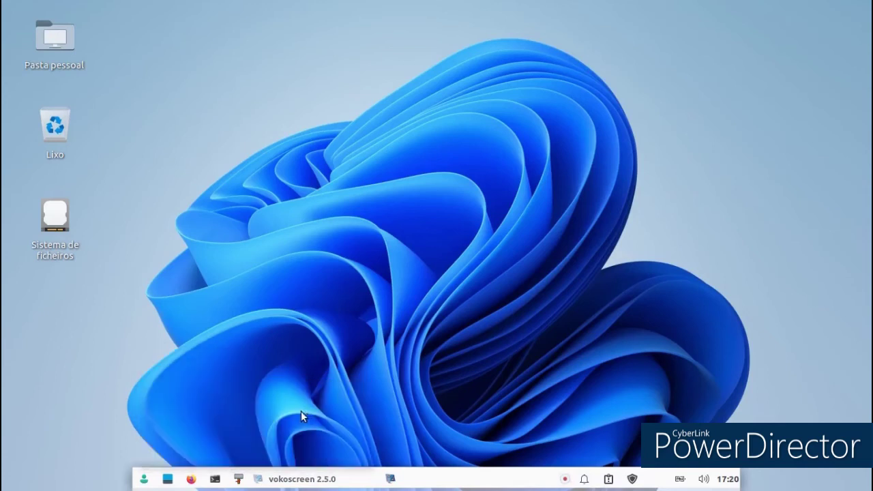
drag(80, 15, 303, 32)
click(463, 360)
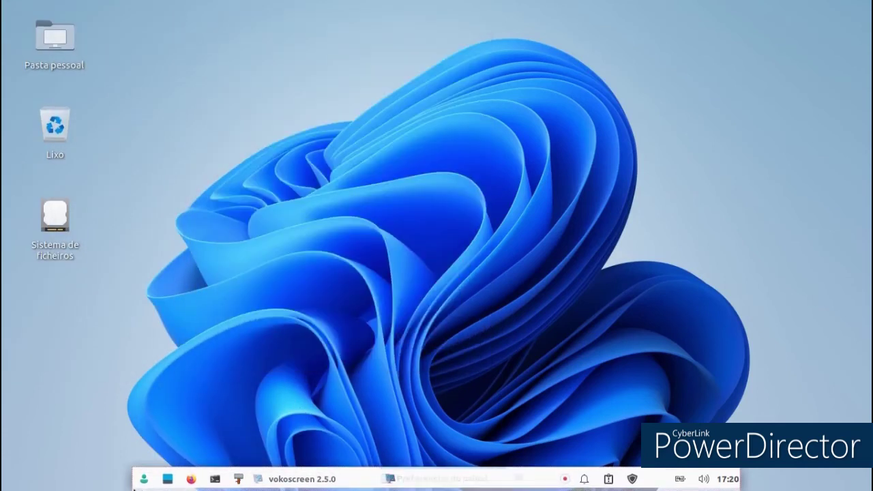
Open the Whisker menu's application editor, look through its category list and close it.
right_click(144, 479)
mouse_move(168, 450)
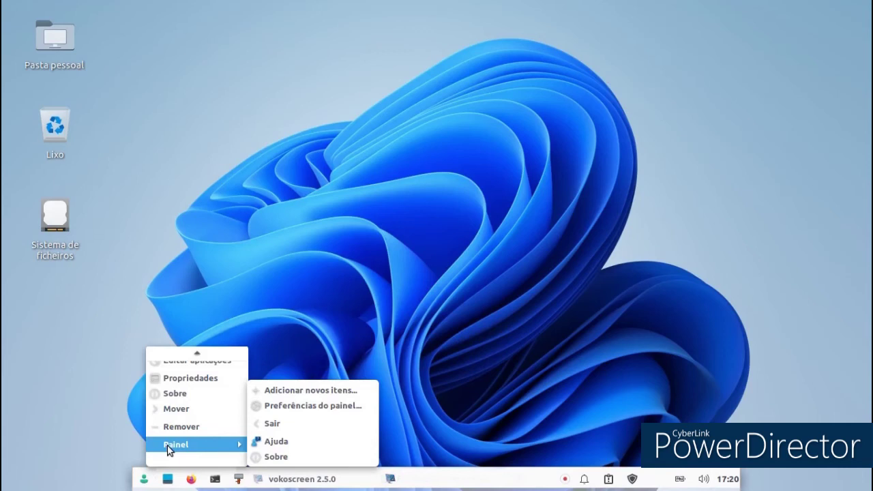
mouse_move(180, 353)
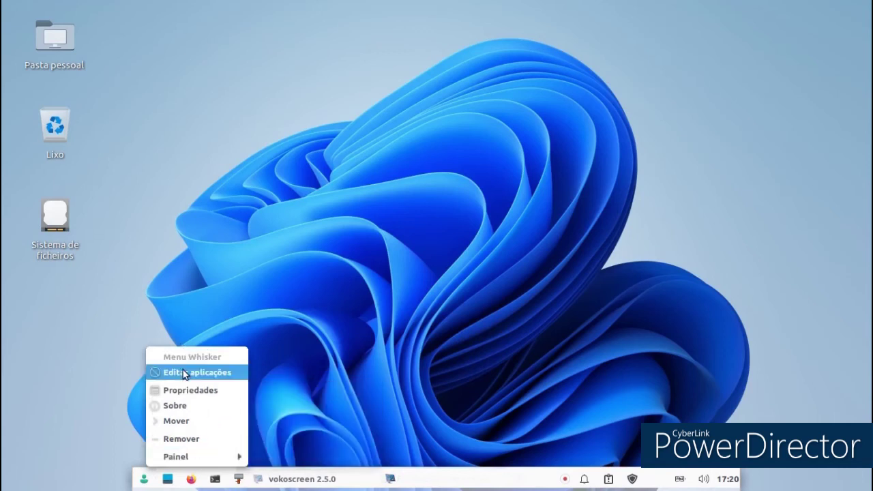
click(182, 369)
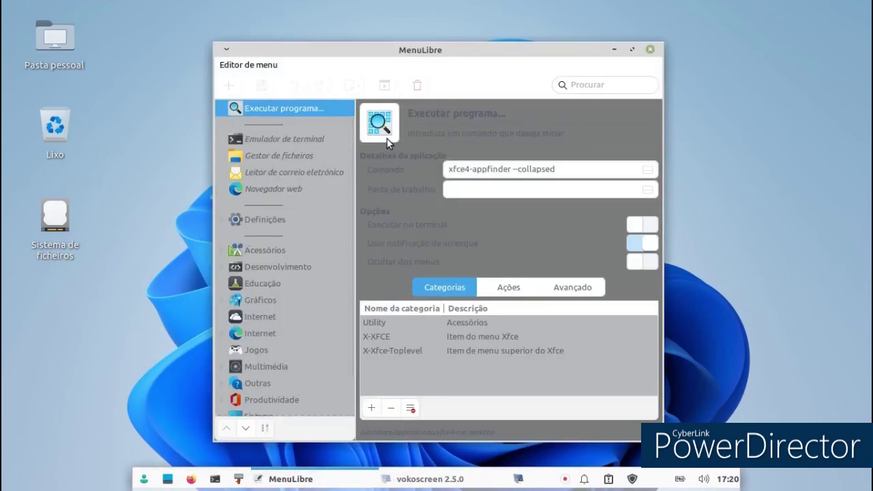
scroll(329, 241, down, 1)
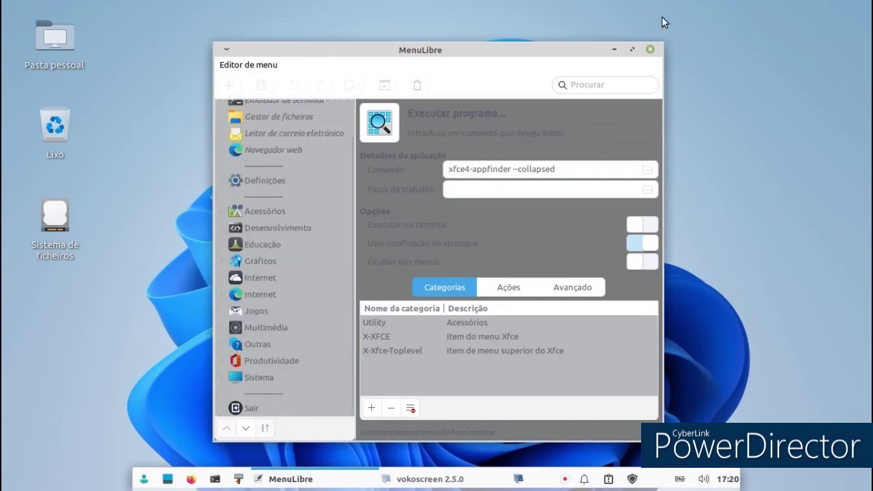
click(650, 50)
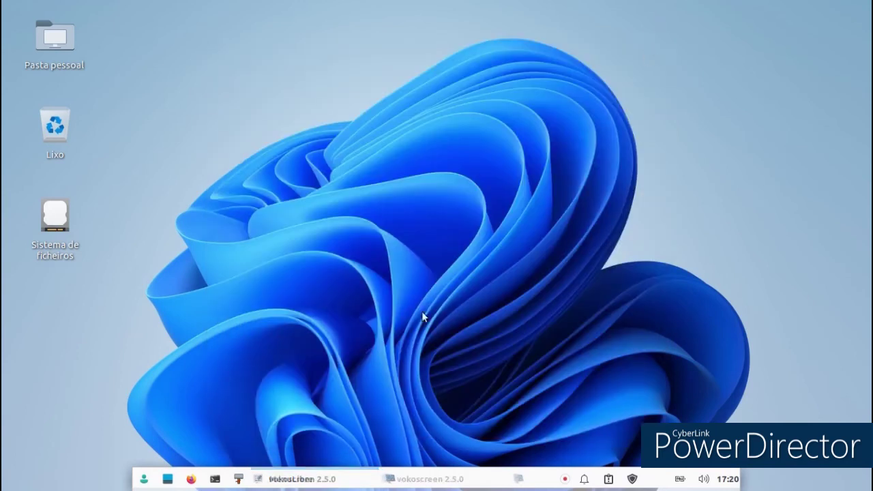
Open the panel preferences, move the window toward the desktop's centre and set the panel length to 84%.
right_click(145, 479)
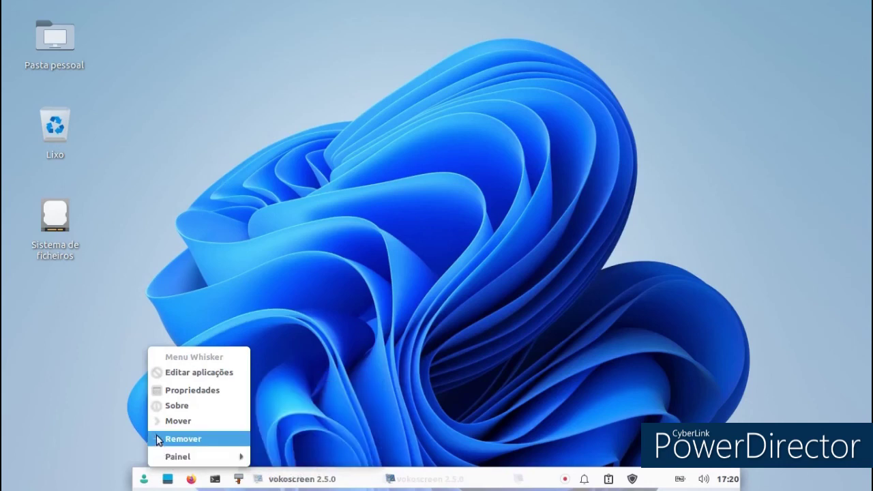
mouse_move(239, 456)
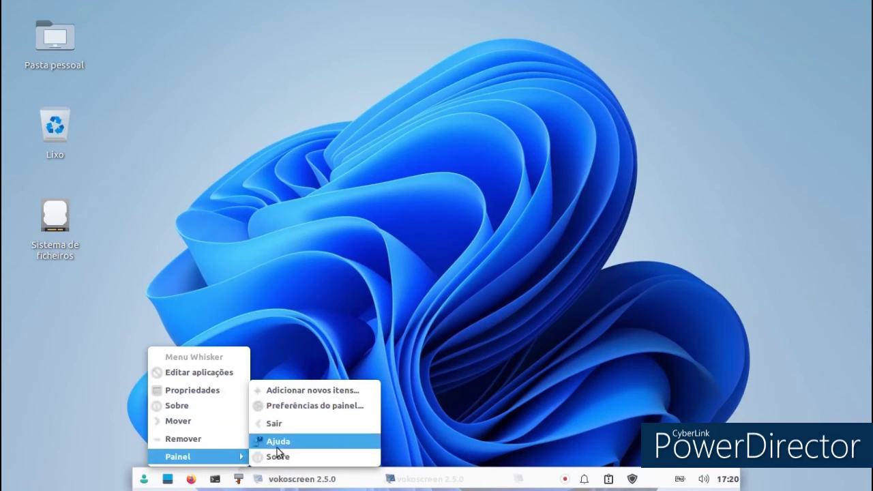
click(293, 405)
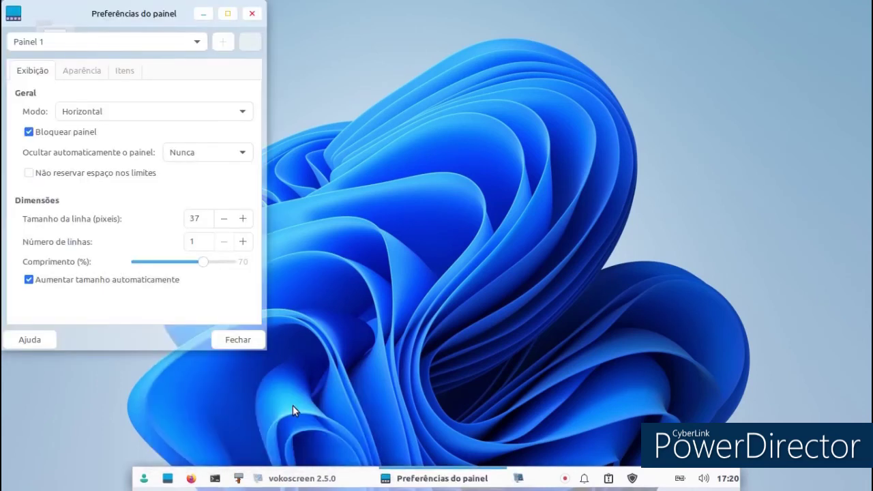
drag(130, 11, 415, 39)
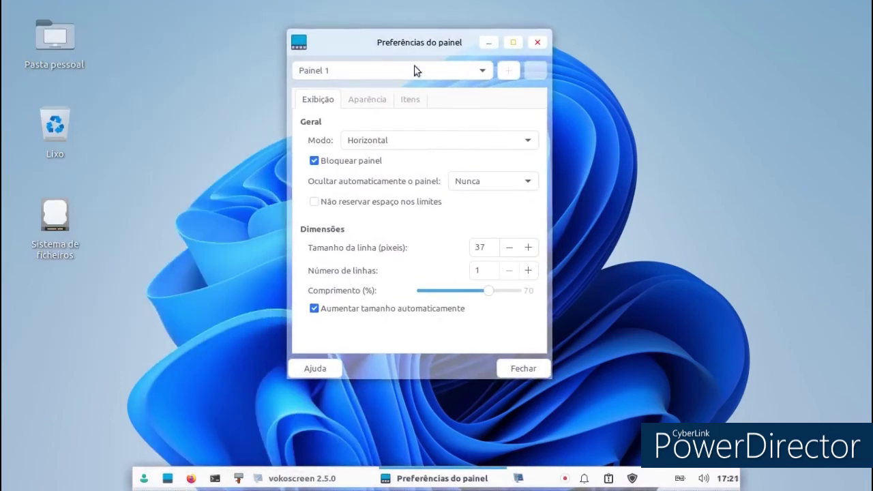
drag(487, 293, 502, 295)
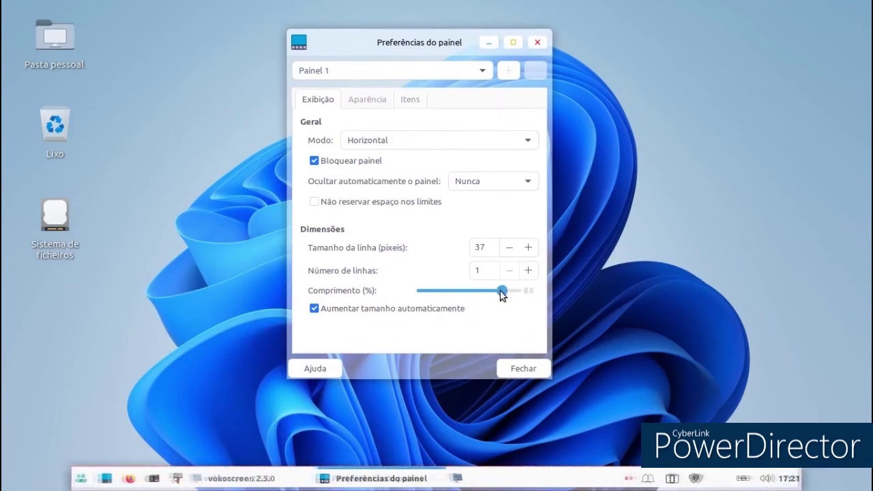
Examine the panel's mode options, appearance settings and item list without changing them.
click(384, 144)
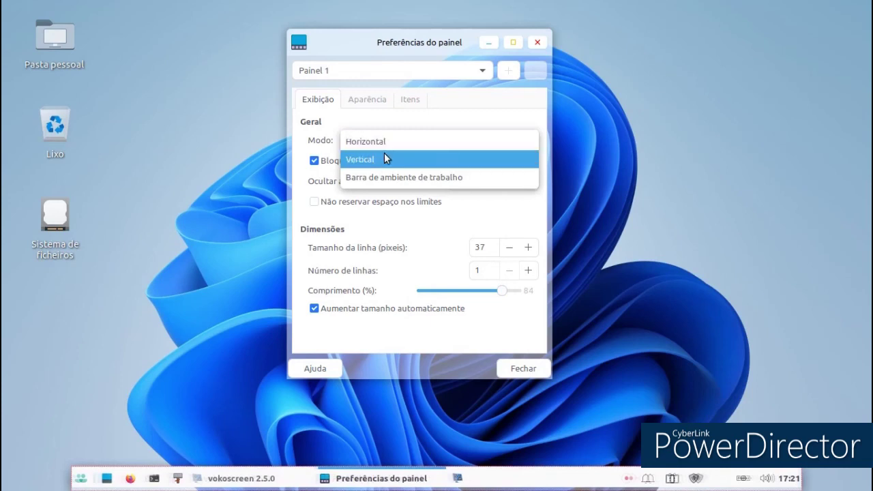
click(373, 103)
click(373, 102)
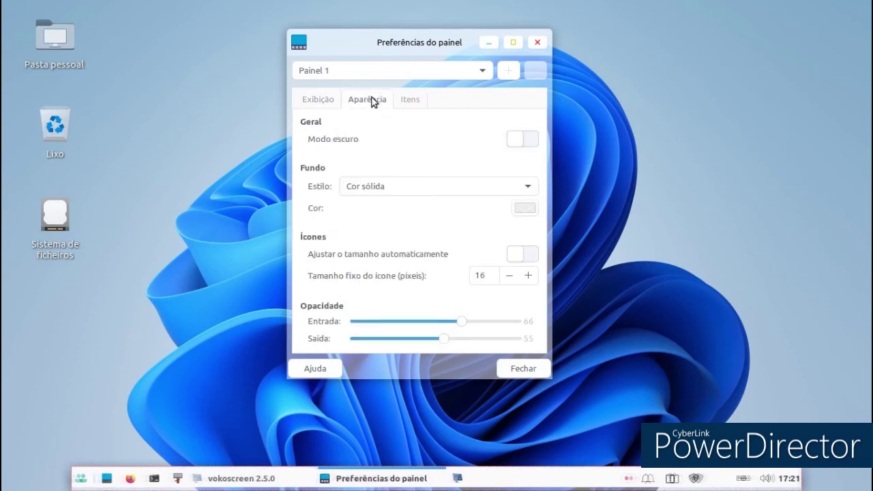
click(403, 103)
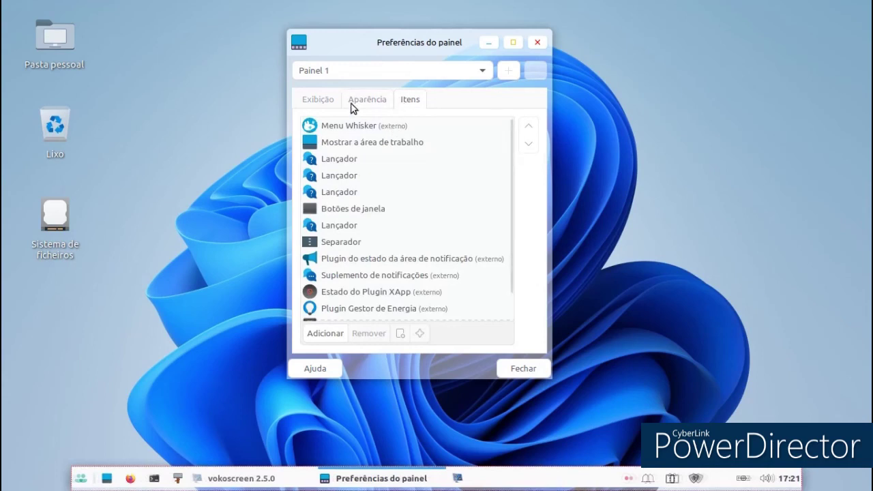
click(319, 102)
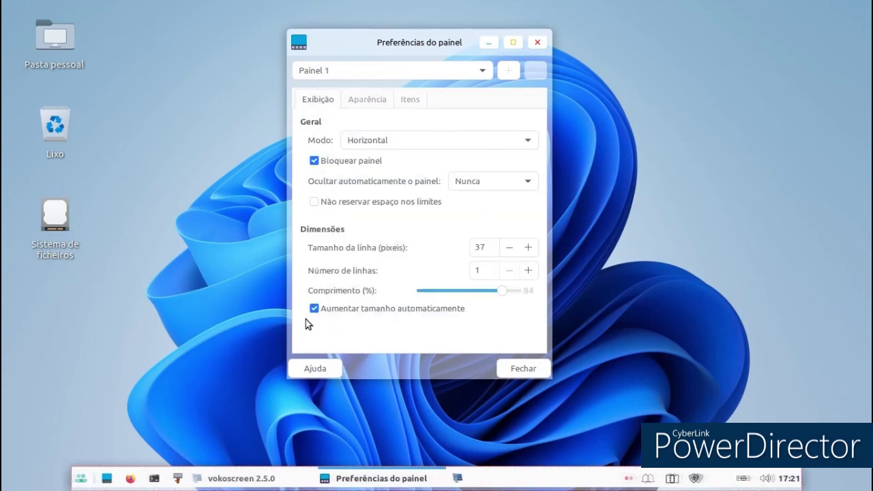
Turn off the panel's automatic size increase, set its length to 67% and close the preferences.
drag(501, 295, 484, 295)
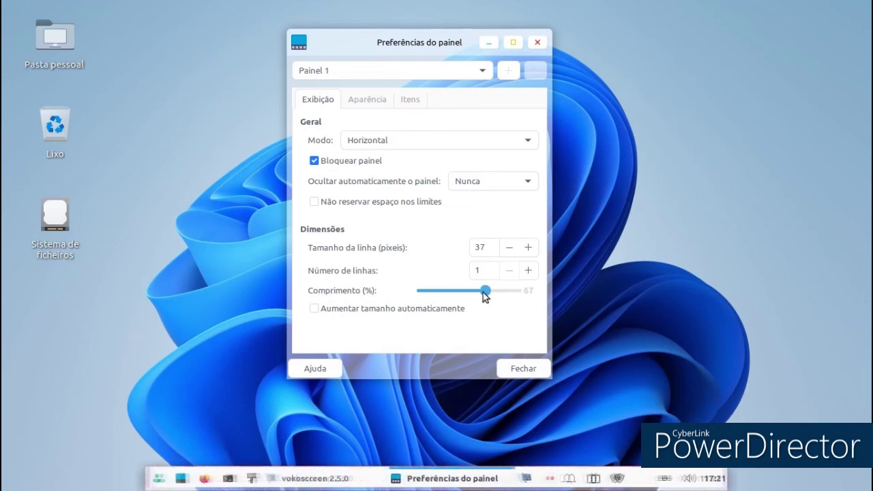
click(518, 368)
Browse the applications menu from the recently used entries through Acessórios, Gráficos, Internet, Multimédia and Sistema, and close it.
click(170, 479)
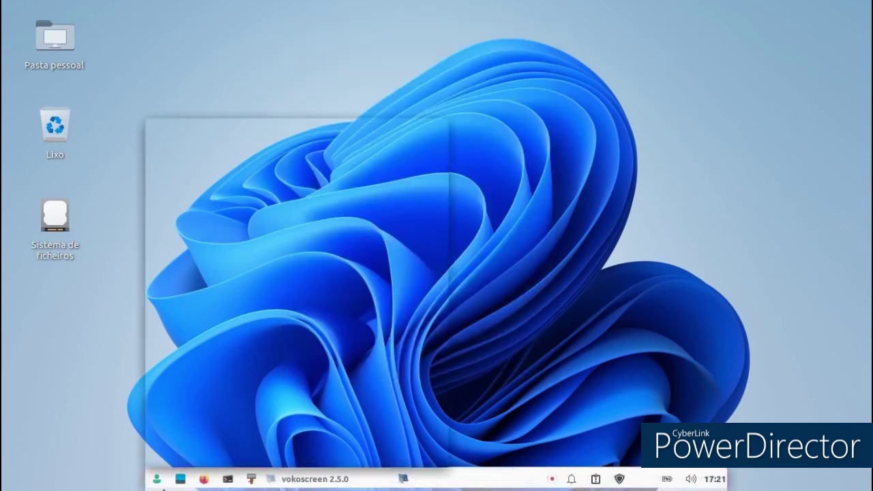
click(227, 176)
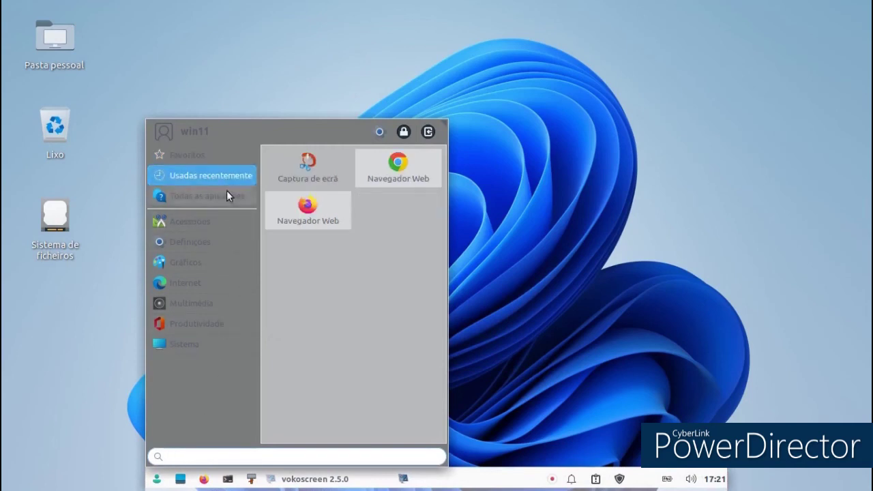
click(225, 220)
click(224, 263)
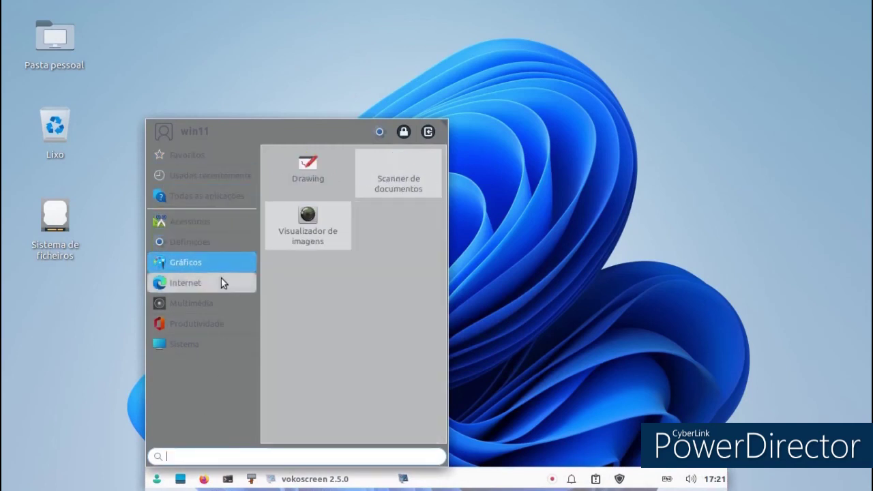
click(220, 282)
click(216, 300)
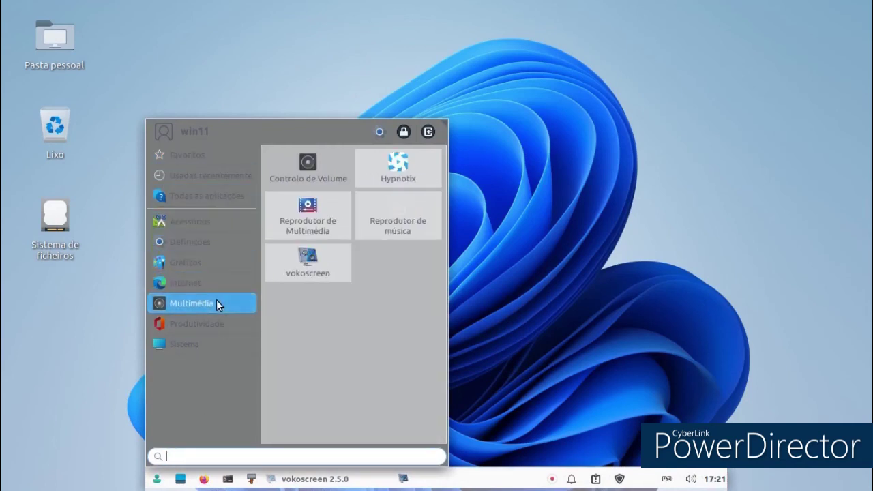
click(223, 343)
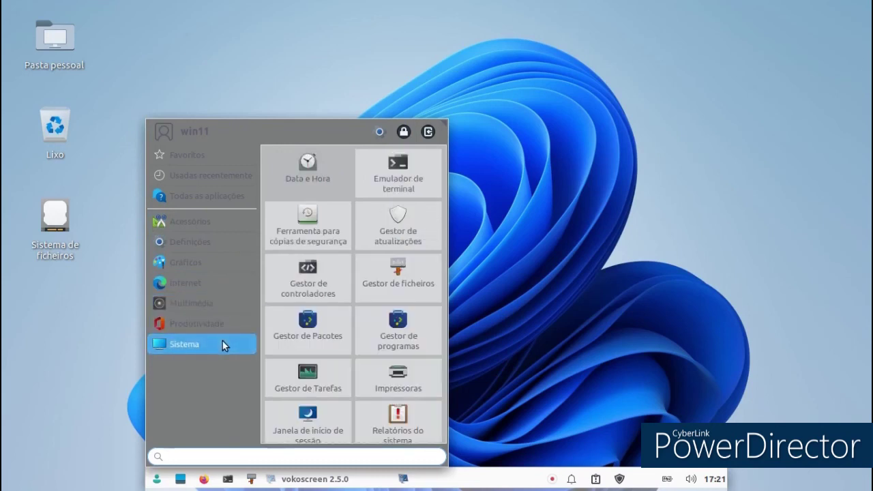
click(556, 346)
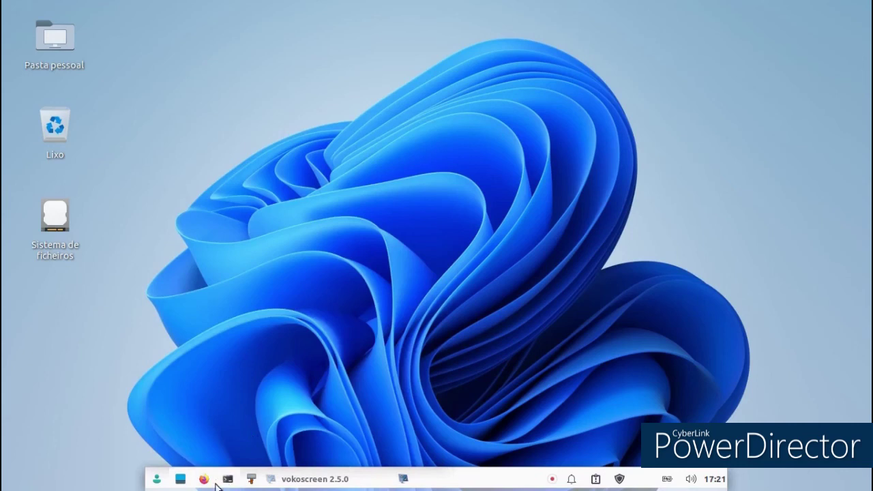
Bring up the vokoscreen 2.5.0 window and stop the screen recording.
click(298, 479)
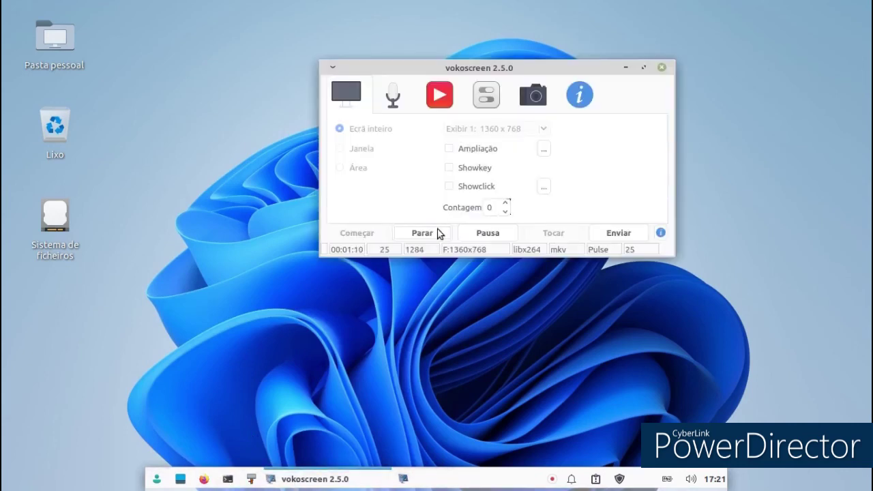
click(422, 232)
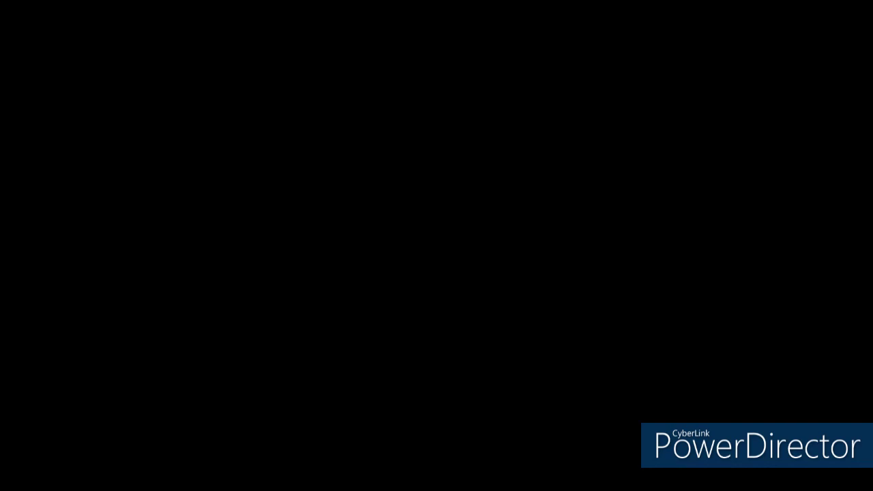